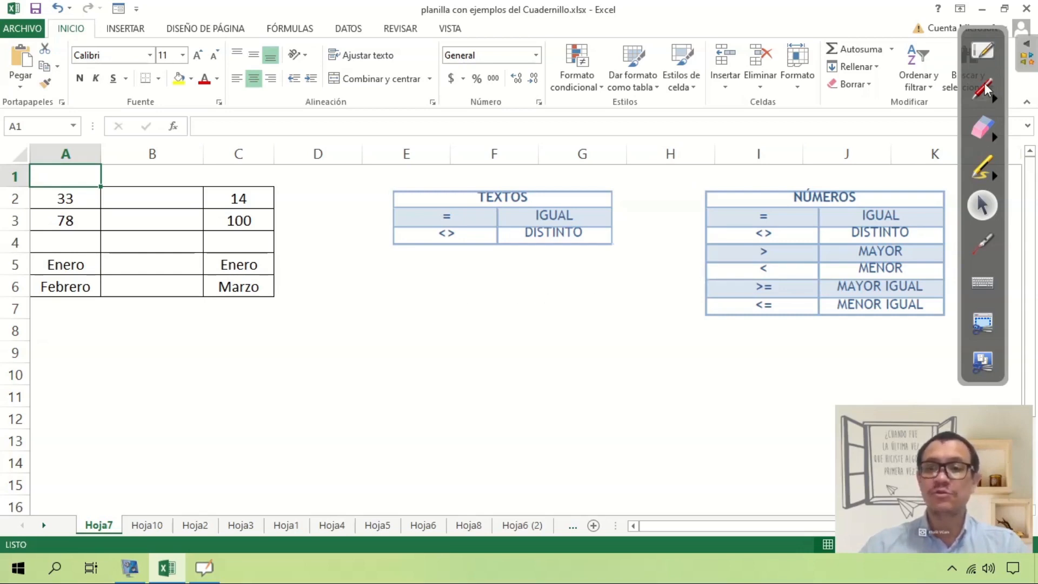
Step: Circle the TEXTOS operator table and the month names in A5:A6 and C5:C6 with the red annotation pen
left_click(985, 84)
mouse_move(1005, 67)
left_mouse_down()
mouse_move(1023, 78)
mouse_move(1018, 92)
mouse_move(1012, 80)
left_mouse_up()
mouse_move(633, 187)
left_mouse_down()
mouse_move(486, 168)
mouse_move(375, 197)
mouse_move(459, 286)
mouse_move(645, 236)
mouse_move(635, 183)
left_mouse_up()
left_click_drag(289, 269, 238, 248)
left_click_drag(203, 290, 288, 273)
mouse_move(102, 261)
left_mouse_down()
mouse_move(62, 238)
mouse_move(15, 292)
mouse_move(108, 277)
left_mouse_up()
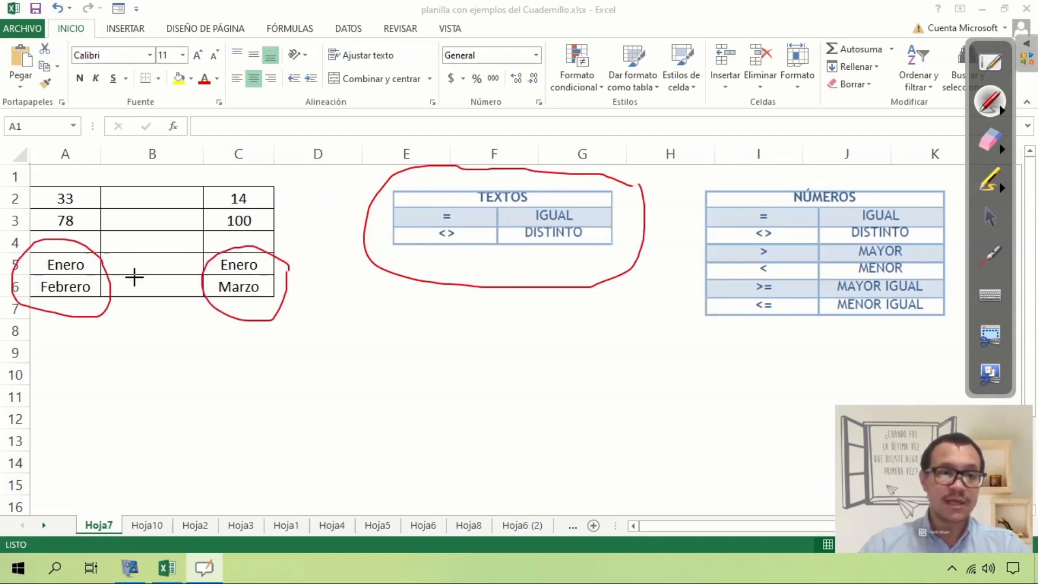
Step: Circle the NÚMEROS operator table and the number pairs in A2:A3 and C2:C3 in red
mouse_move(870, 183)
left_mouse_down()
mouse_move(793, 163)
mouse_move(658, 249)
mouse_move(914, 340)
mouse_move(950, 240)
mouse_move(872, 180)
left_mouse_up()
mouse_move(234, 182)
left_mouse_down()
mouse_move(244, 234)
mouse_move(259, 185)
left_mouse_up()
mouse_move(54, 192)
left_mouse_down()
mouse_move(89, 230)
mouse_move(97, 174)
left_mouse_up()
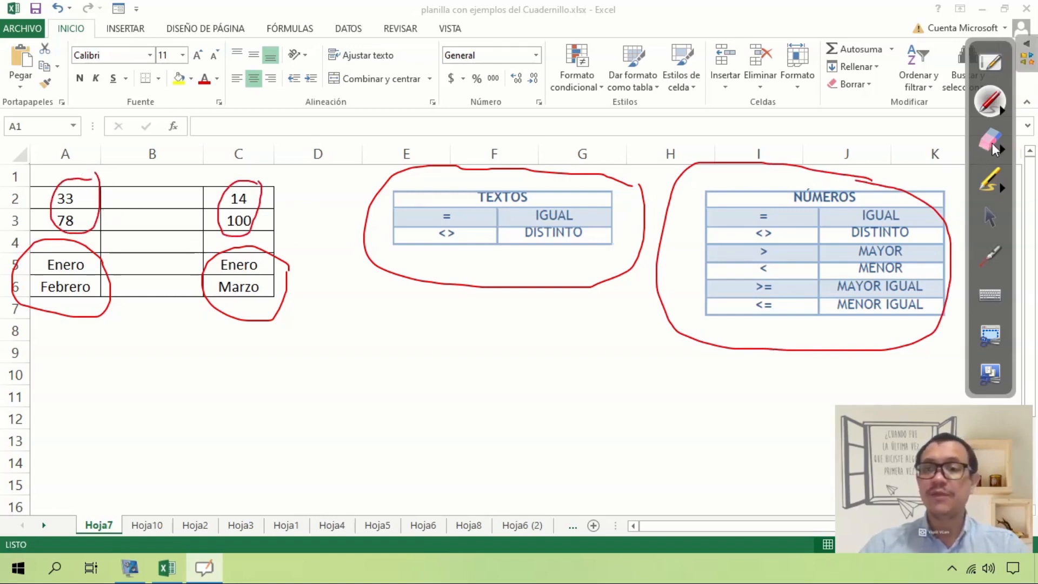
Step: Erase all red circles around the tables and cells, and switch back to the selection pointer
left_click(994, 150)
mouse_move(768, 128)
left_mouse_down()
mouse_move(359, 236)
mouse_move(657, 186)
mouse_move(308, 274)
mouse_move(309, 318)
mouse_move(225, 221)
mouse_move(1, 223)
mouse_move(128, 197)
mouse_move(104, 196)
mouse_move(598, 225)
mouse_move(676, 318)
mouse_move(919, 281)
mouse_move(727, 127)
mouse_move(847, 161)
left_mouse_up()
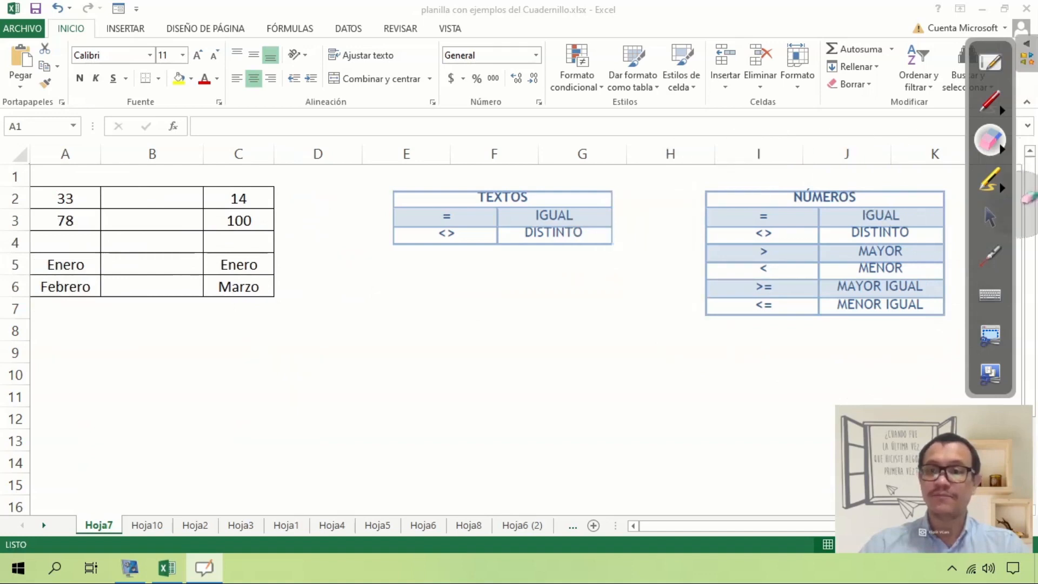
left_click(998, 221)
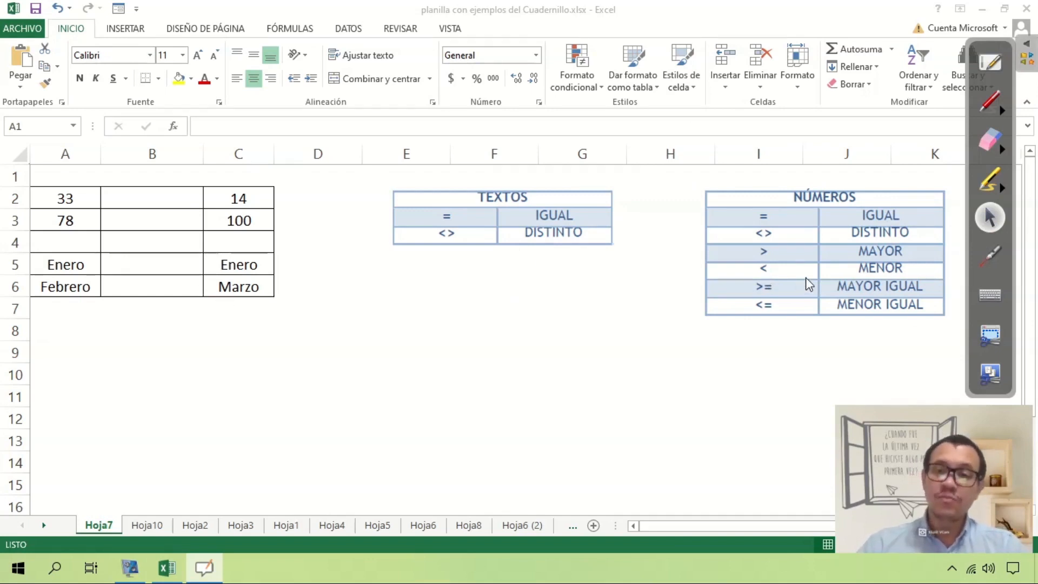
Step: Mark the MAYOR, MENOR, MAYOR IGUAL and MENOR IGUAL rows in red and circle the symbol column of the NÚMEROS table
left_click(987, 103)
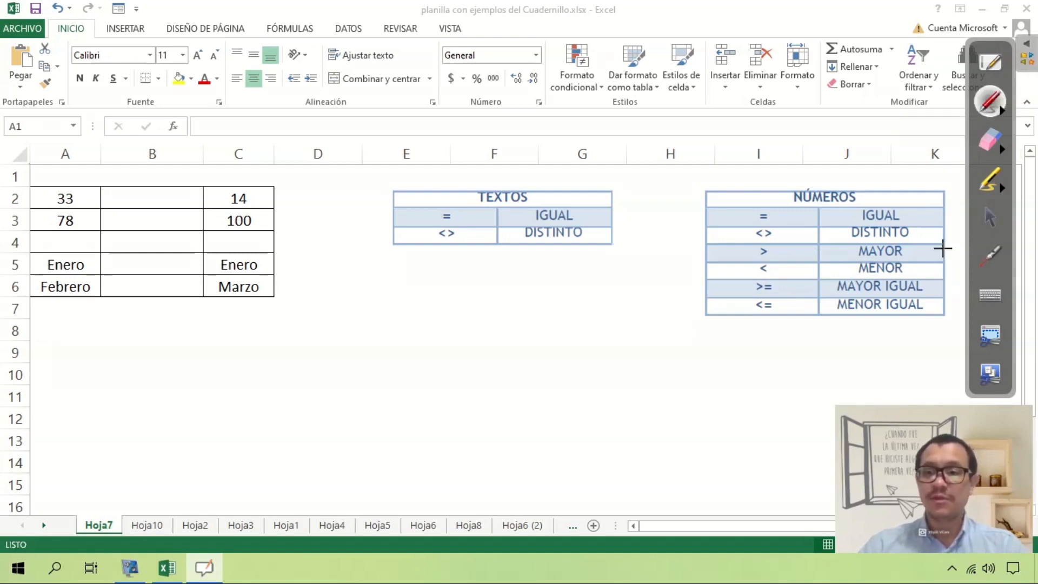
left_click_drag(930, 250, 946, 234)
mouse_move(940, 269)
left_mouse_down()
mouse_move(947, 260)
mouse_move(944, 286)
left_mouse_up()
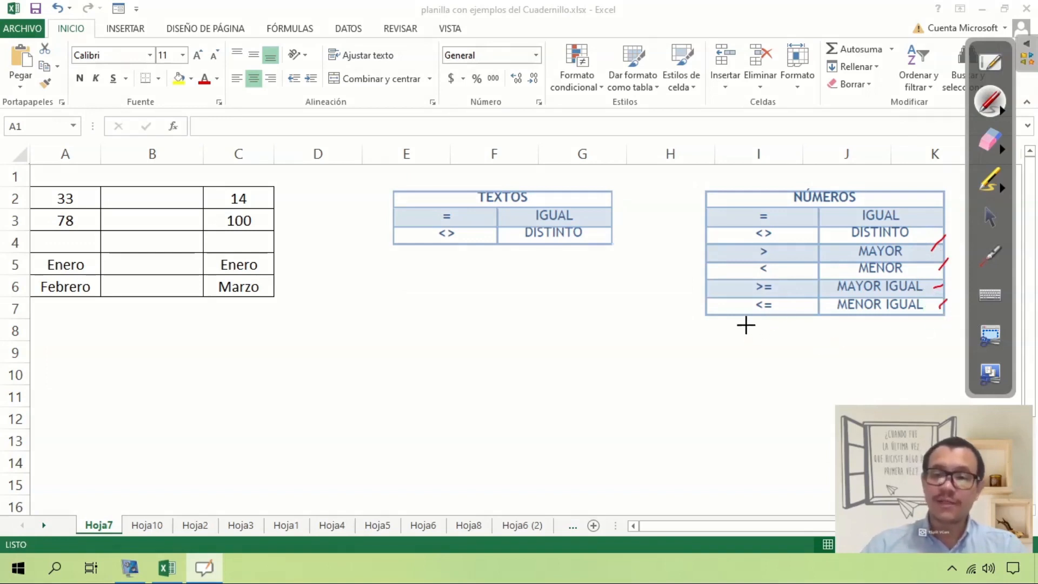
left_click_drag(762, 320, 790, 265)
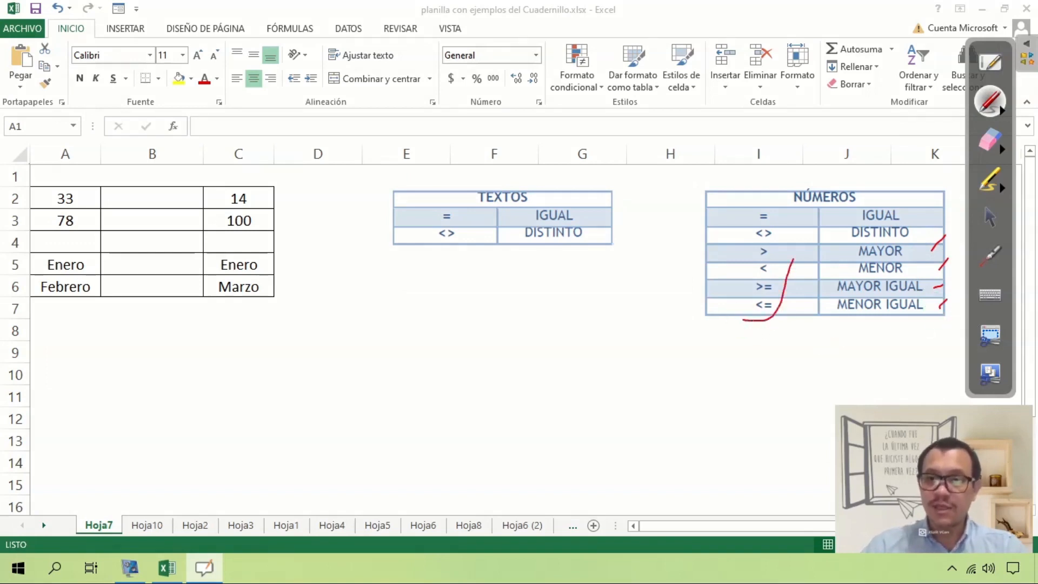
left_click_drag(742, 201, 737, 291)
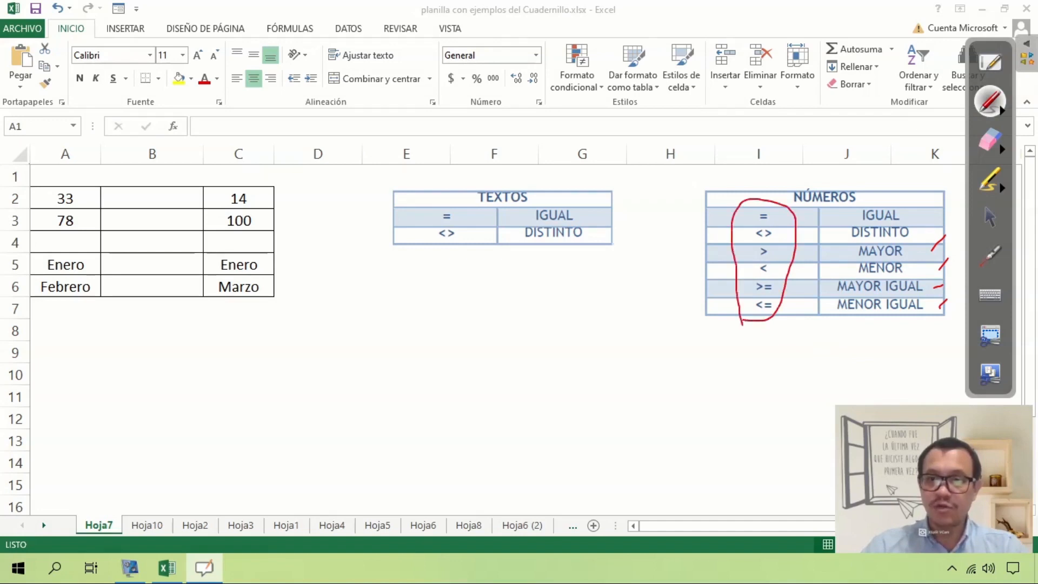
Step: Circle the TEXTOS table's symbols and draw red lines linking its IGUAL and DISTINTO rows to the NÚMEROS table
mouse_move(440, 255)
left_mouse_down()
mouse_move(453, 205)
mouse_move(437, 258)
mouse_move(447, 262)
left_mouse_up()
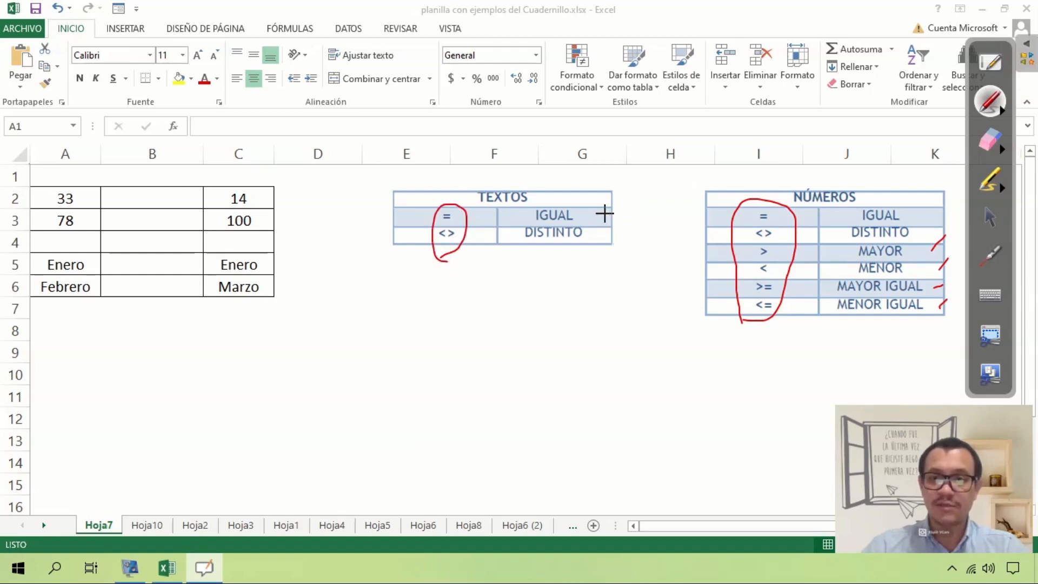
left_click_drag(601, 211, 711, 212)
left_click_drag(607, 231, 695, 237)
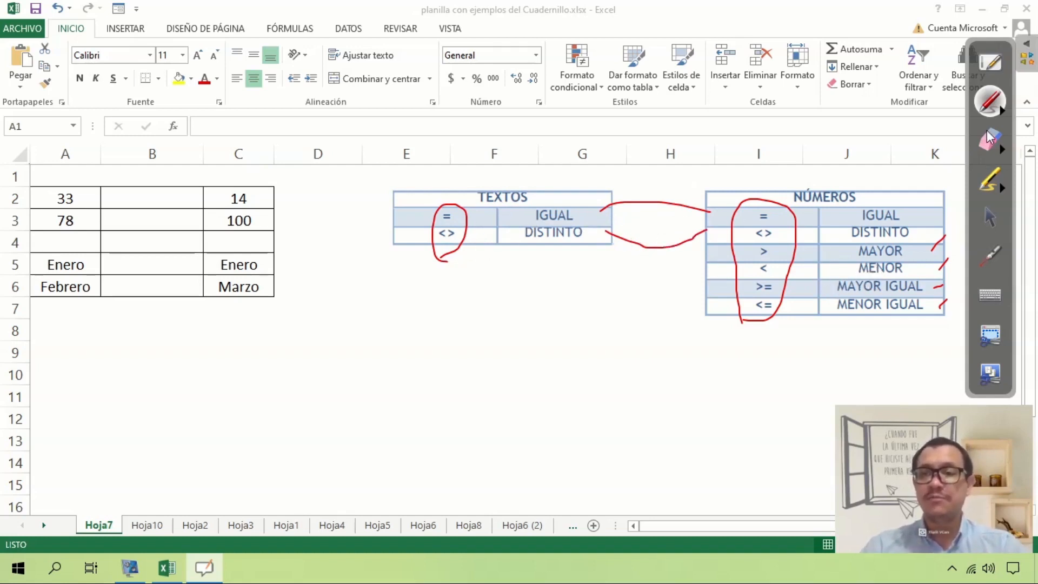
Step: Clear the red marks from both operator tables and return to the selection pointer
left_click(1002, 150)
left_click(941, 149)
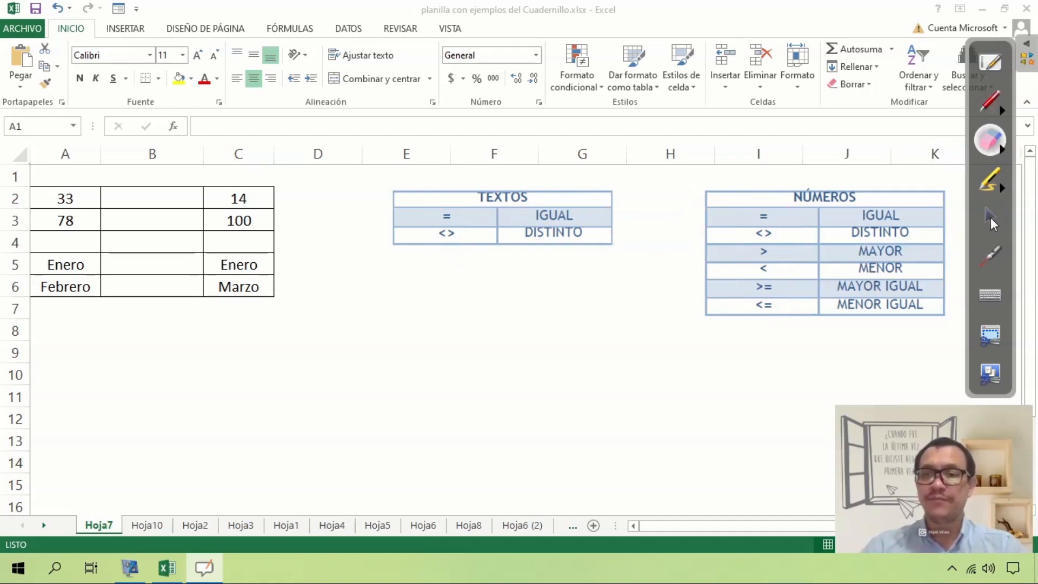
left_click(989, 216)
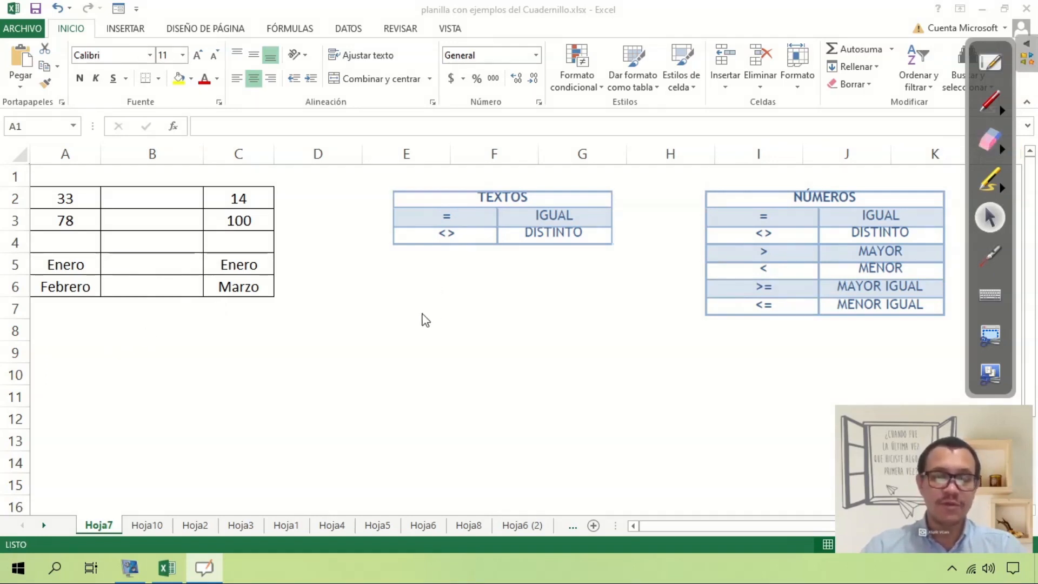
Step: Enter the formula =A5=C5 in B5 to test whether the two month names in row 5 are equal
left_click(151, 260)
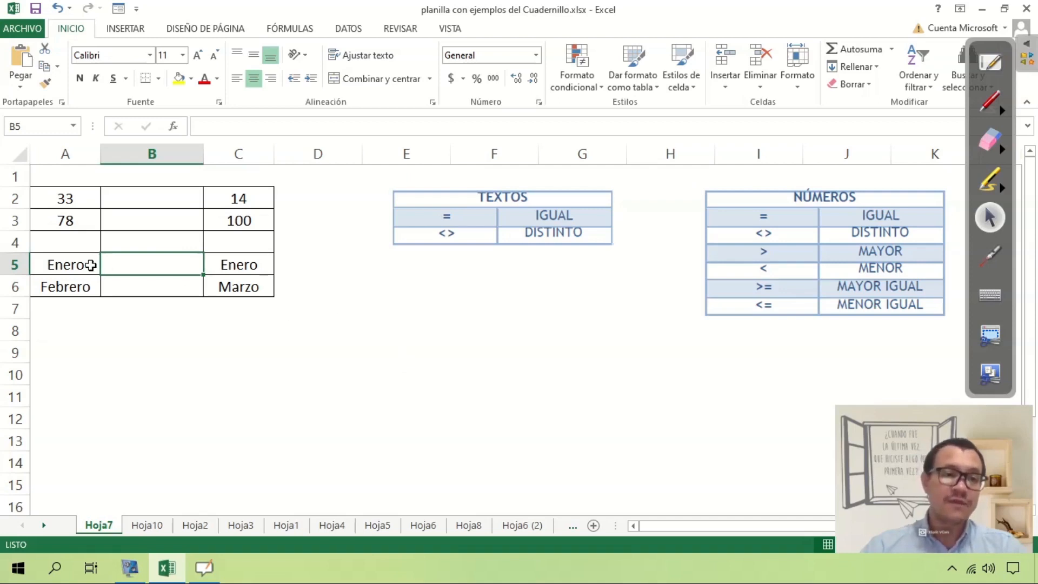
left_click(67, 264)
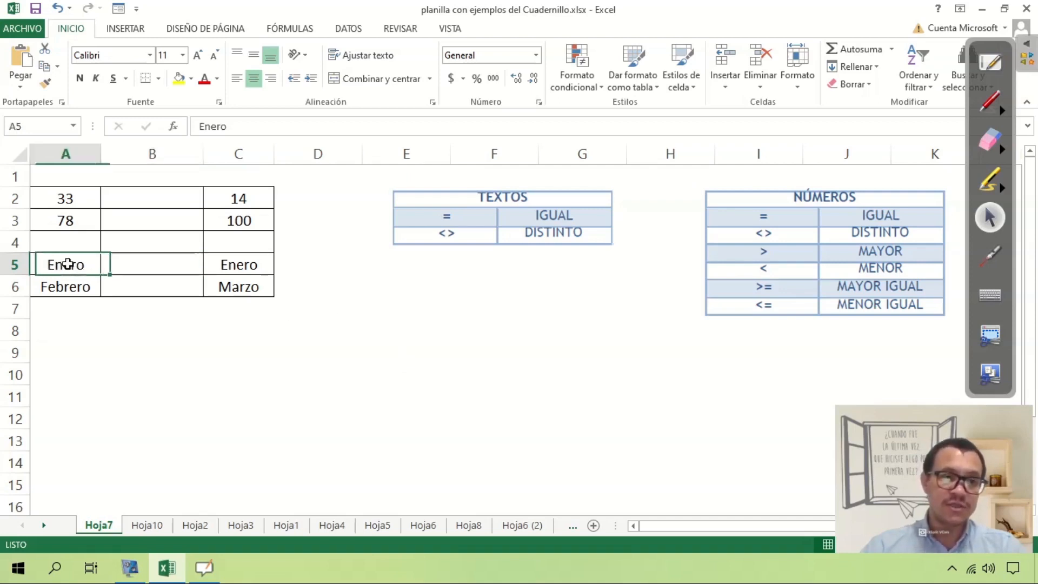
left_click(245, 265)
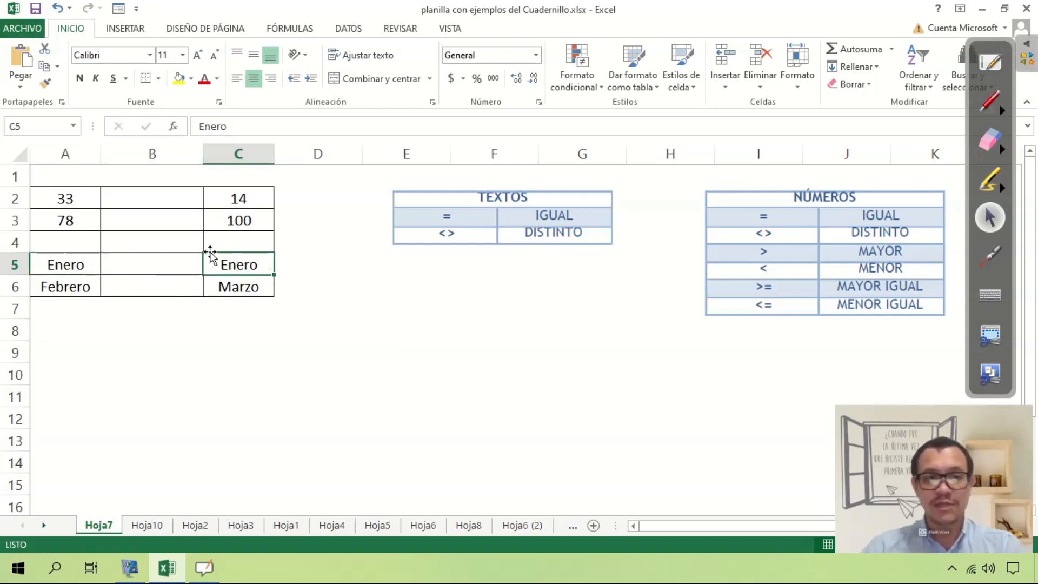
left_click(162, 263)
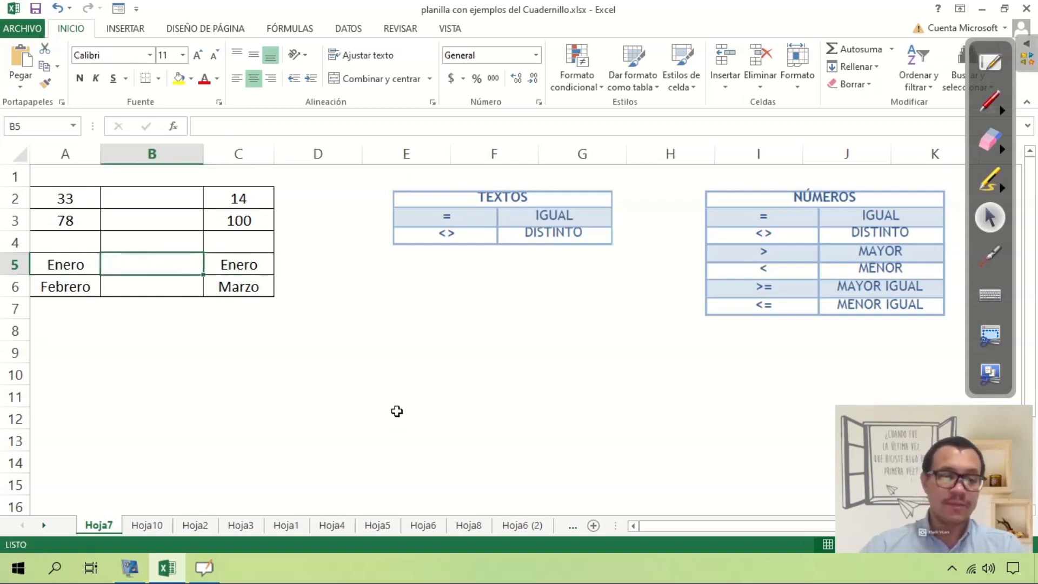
type("=")
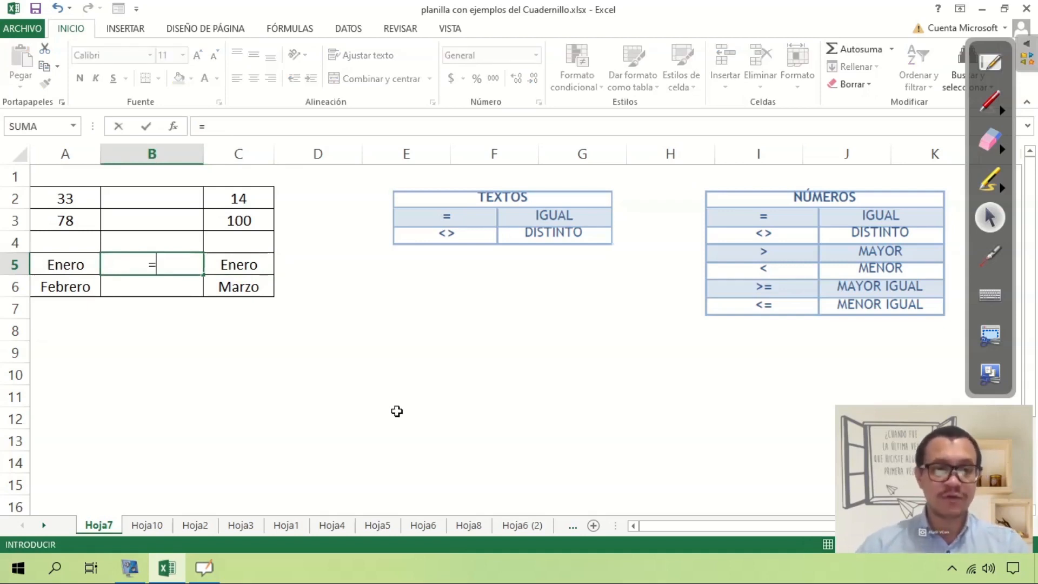
left_click(60, 264)
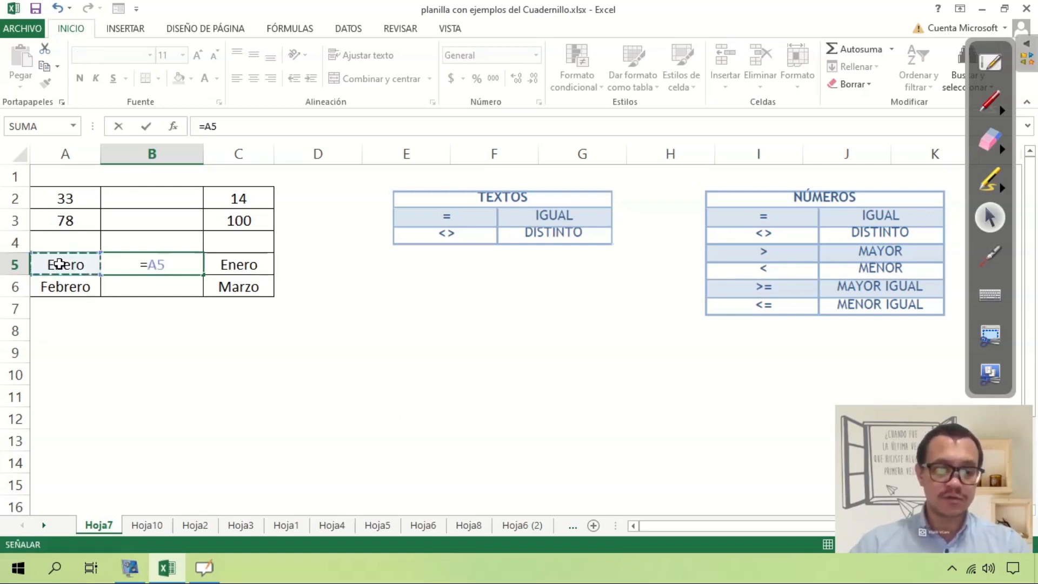
type("=")
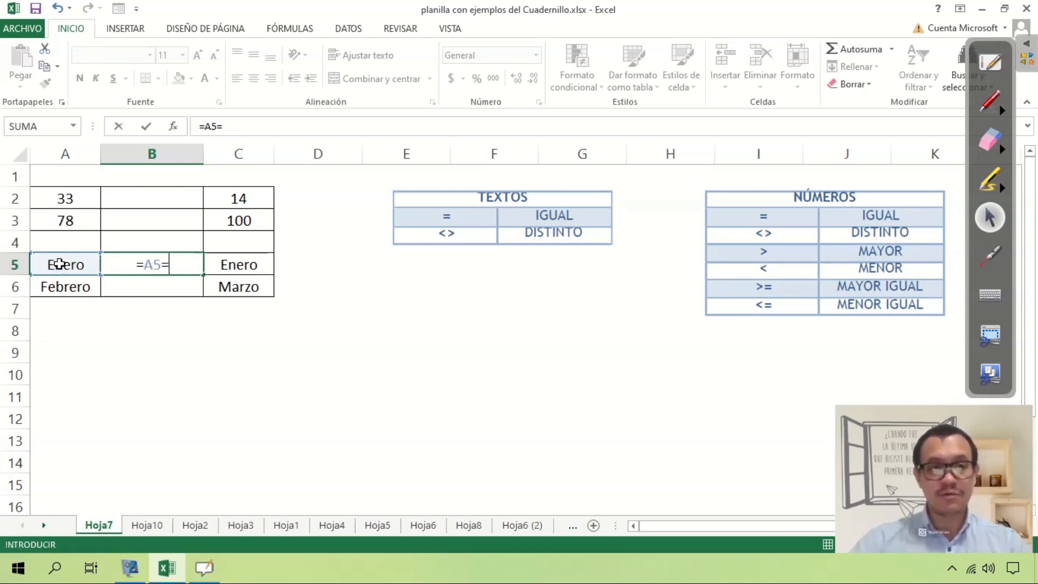
left_click(249, 268)
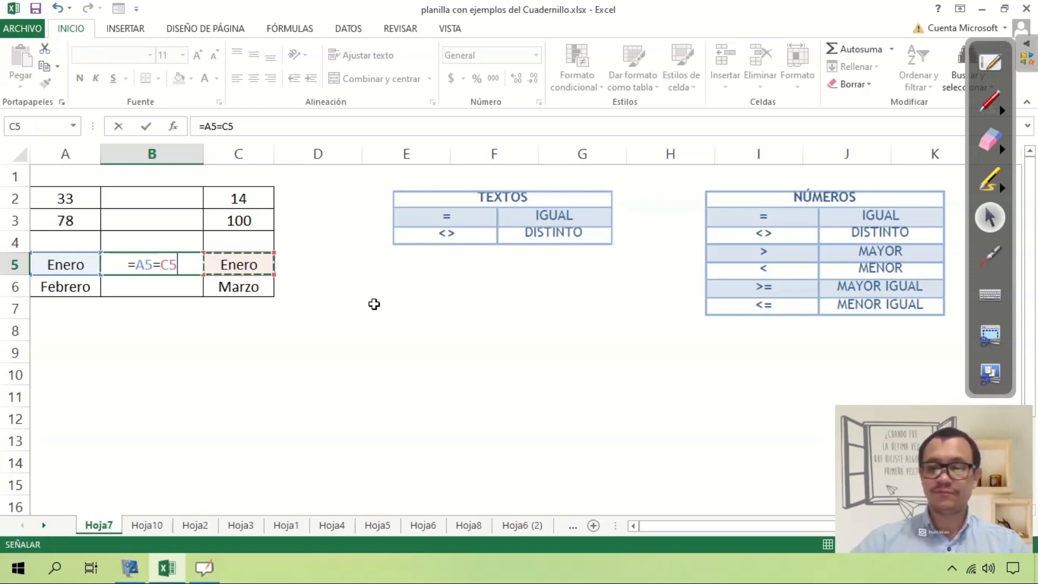
key("Return")
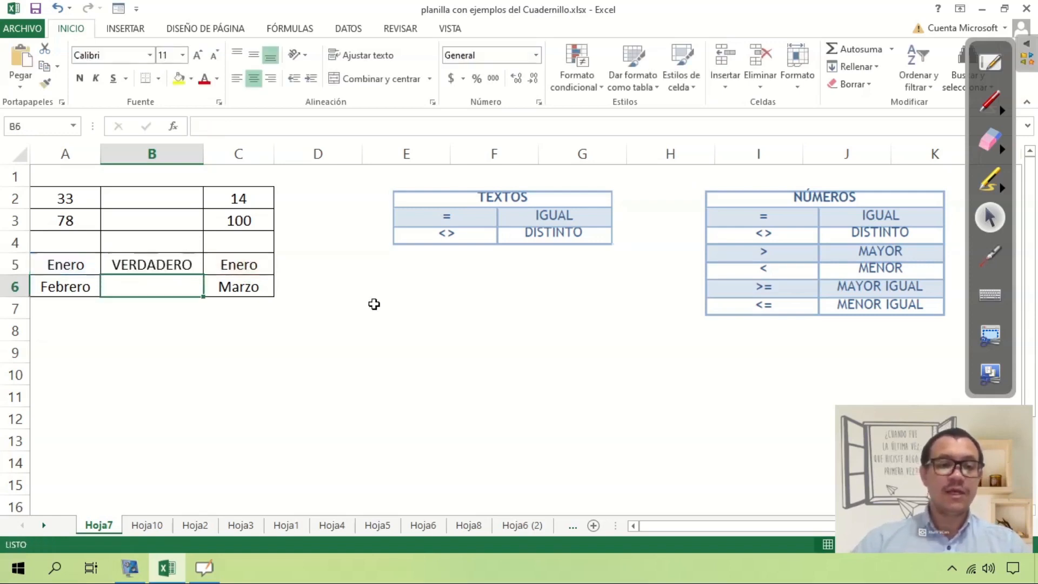
Step: Replace the month in C5 with Febrero to test the equality comparison in B5
left_click(182, 264)
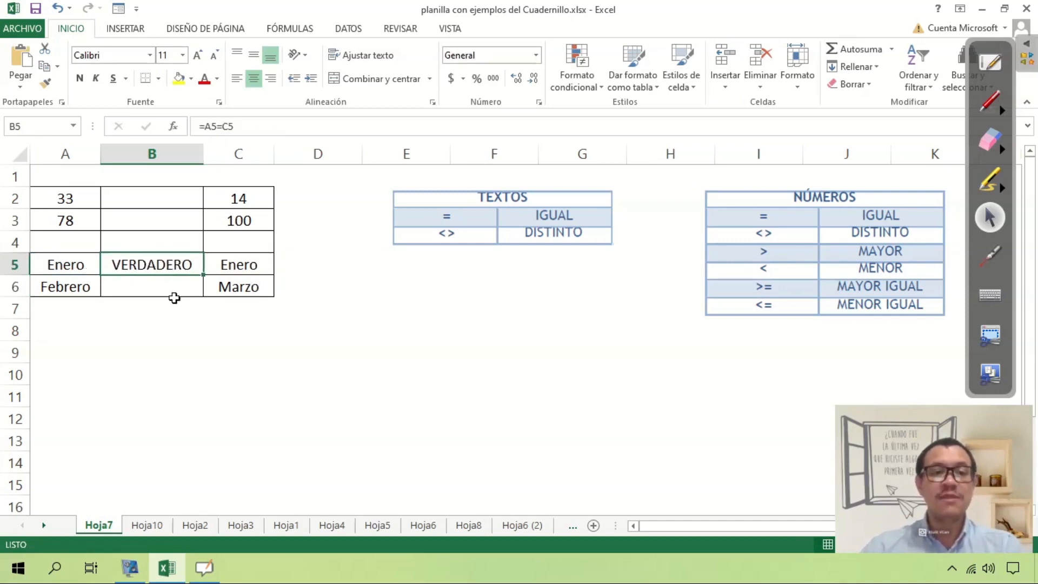
left_click(255, 265)
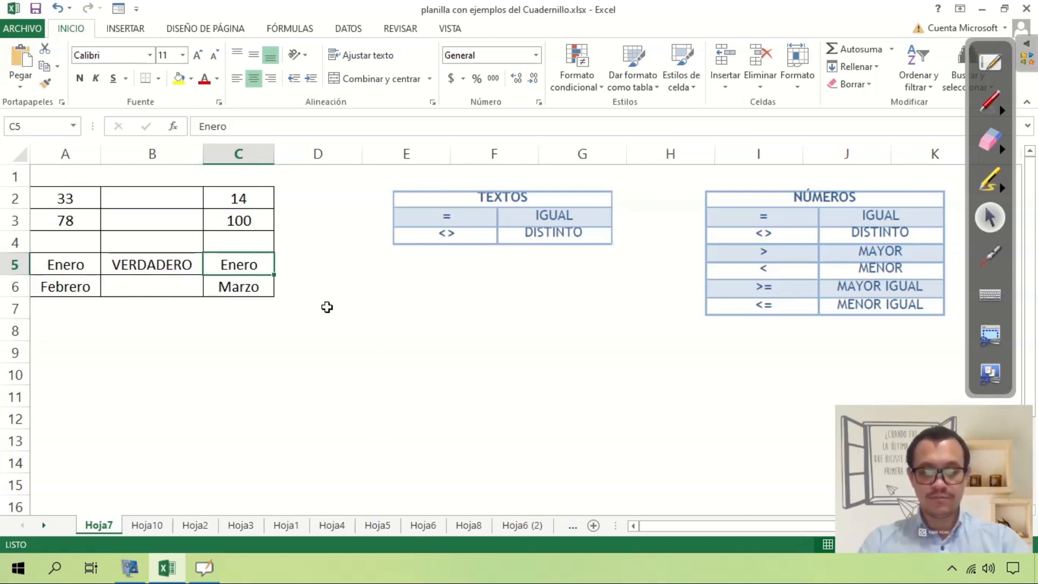
type("Febrero")
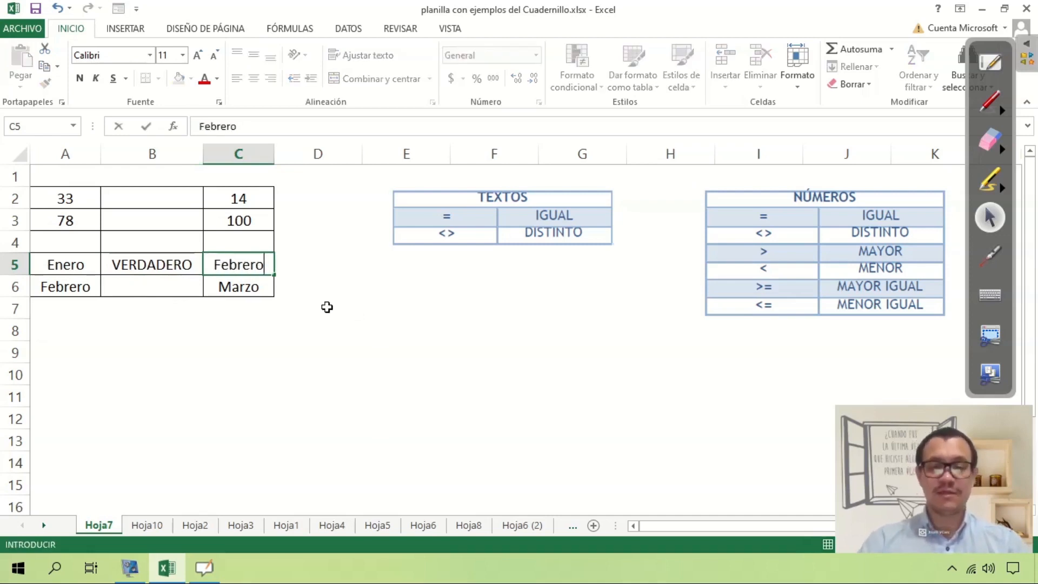
key("Return")
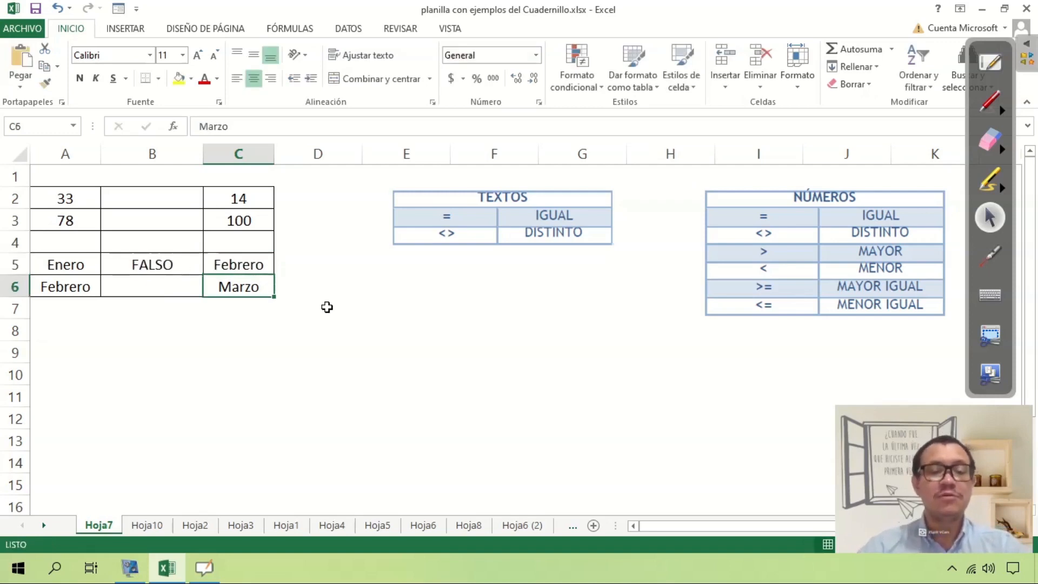
Step: Circle the formula of B5 in the formula bar with the red pen and return to the selection pointer
left_click(155, 269)
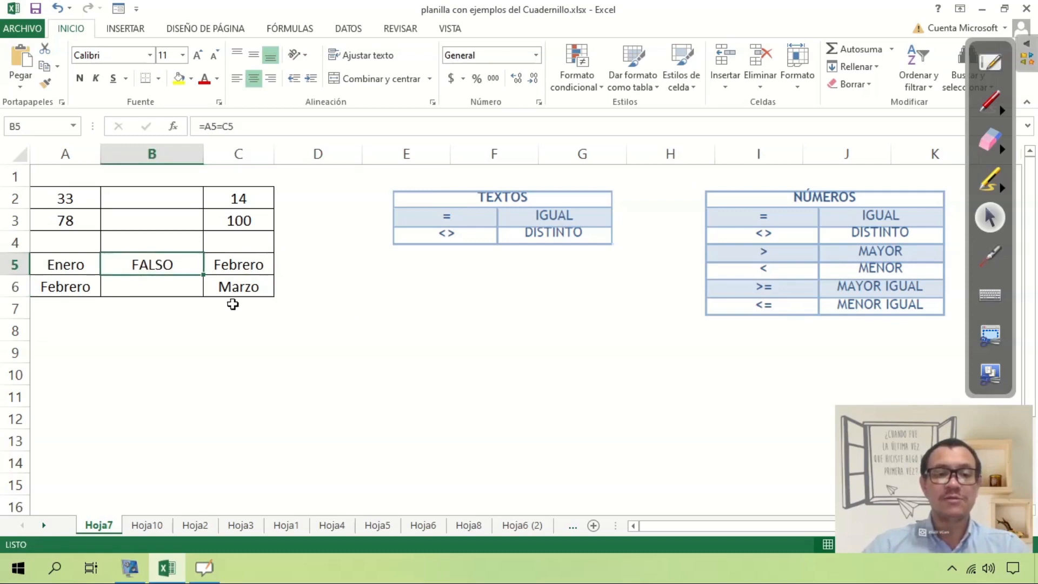
left_click(996, 95)
mouse_move(206, 137)
left_mouse_down()
mouse_move(245, 140)
mouse_move(192, 124)
left_mouse_up()
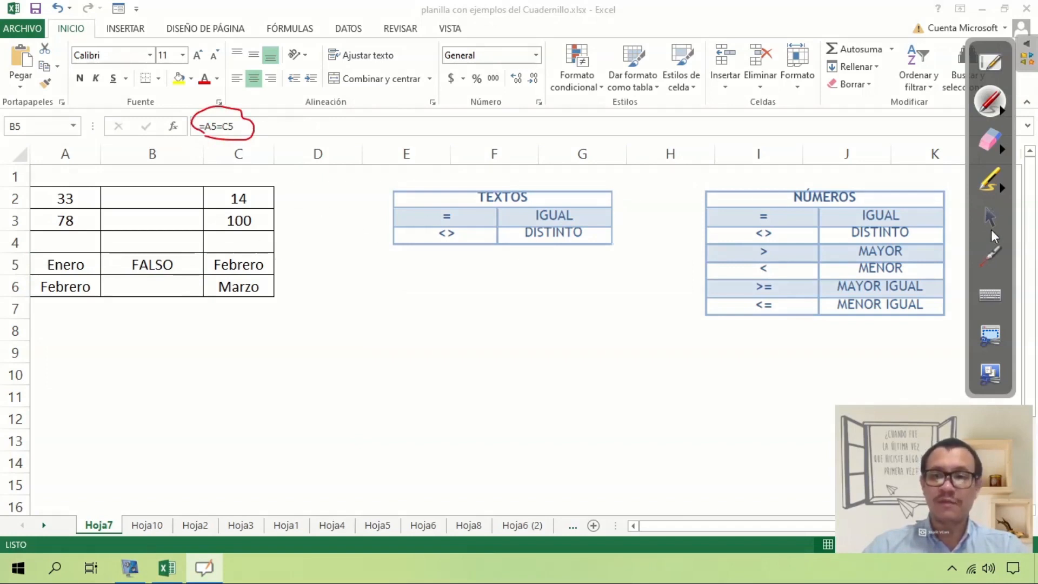
left_click(991, 219)
left_click(122, 263)
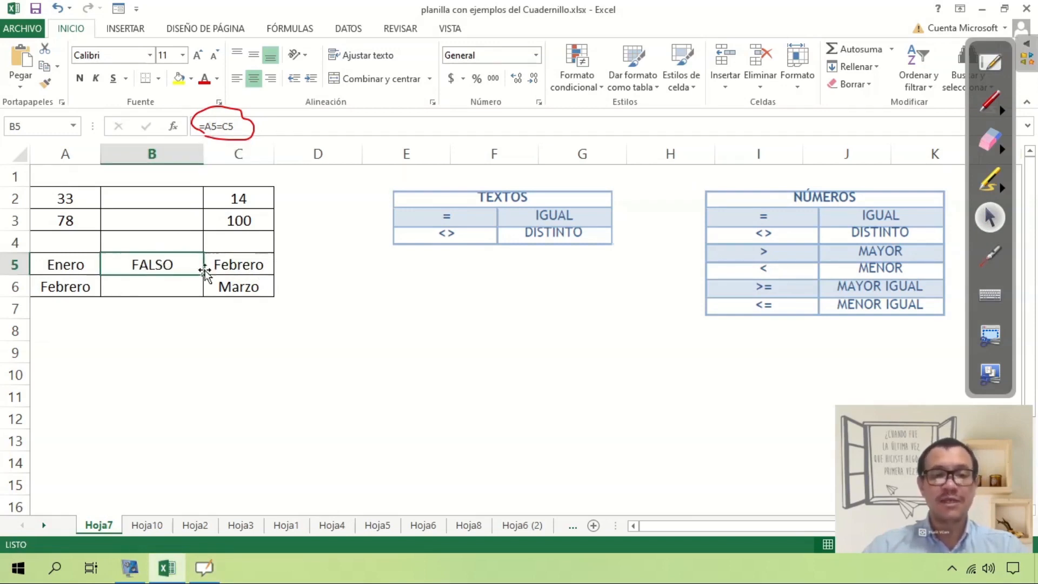
Step: Undo the last change to the month in C5
left_click(57, 9)
Step: Enter the formula =A6<>C6 in B6 to test whether the months differ, and check it against A6 and C6
left_click(146, 289)
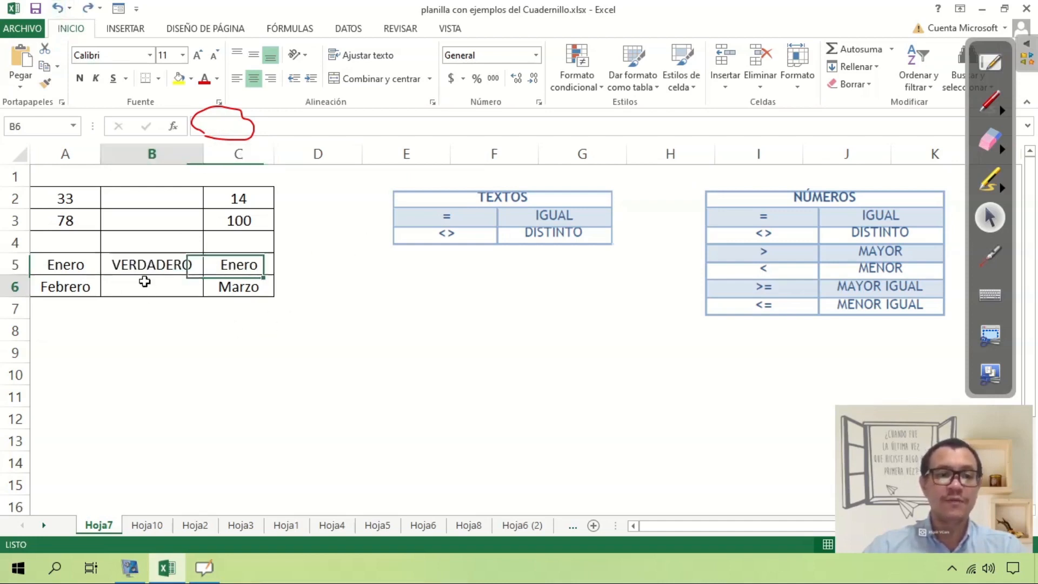
type("=")
left_click(67, 283)
type(">")
type(">")
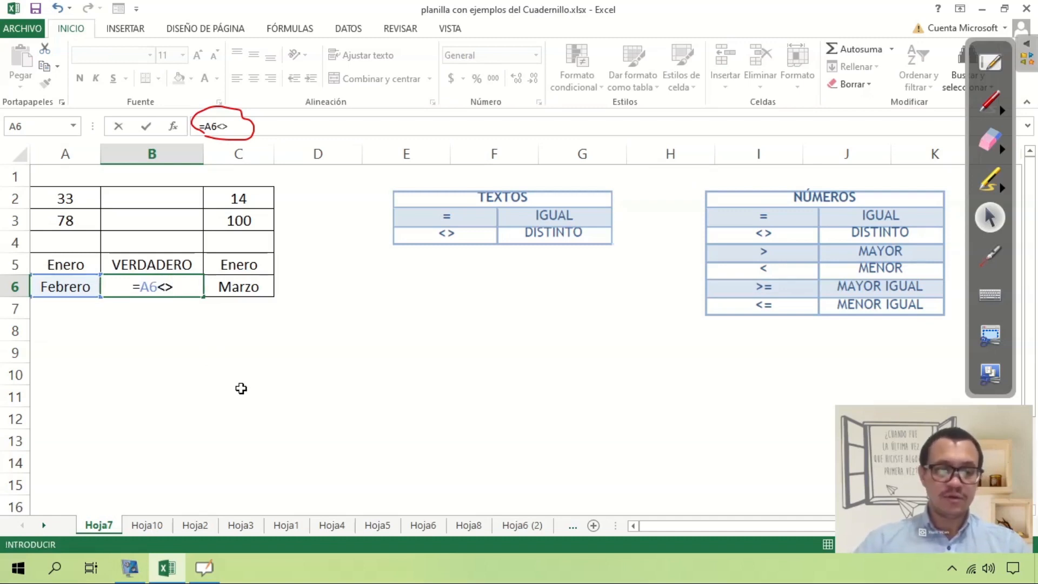
left_click(231, 291)
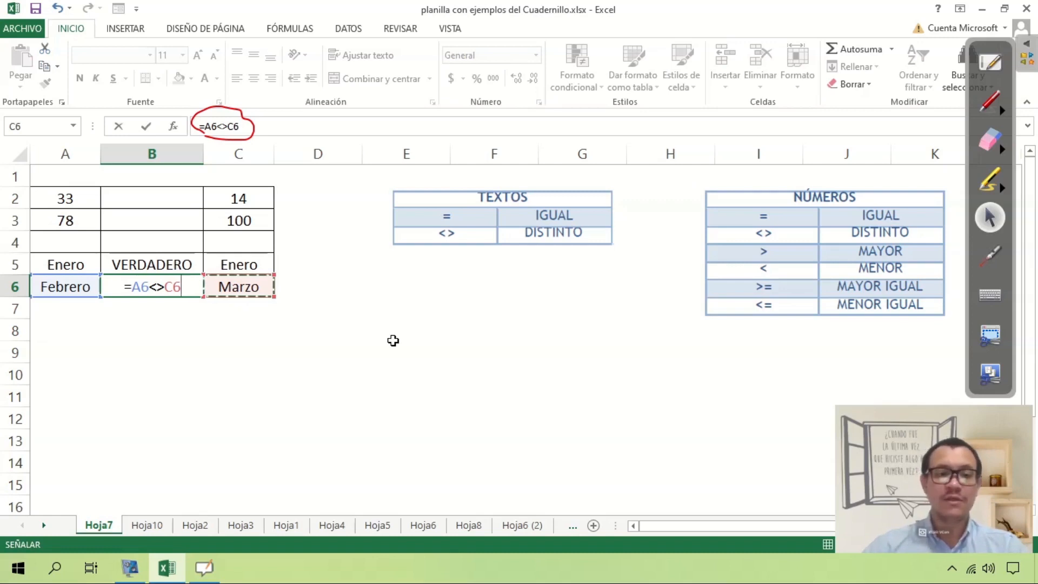
key("Return")
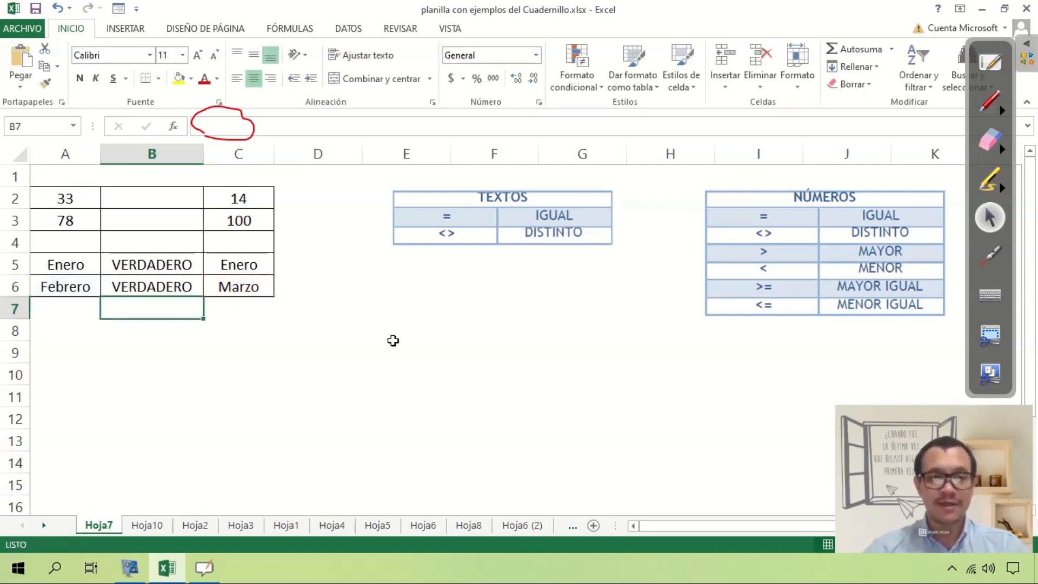
left_click(135, 292)
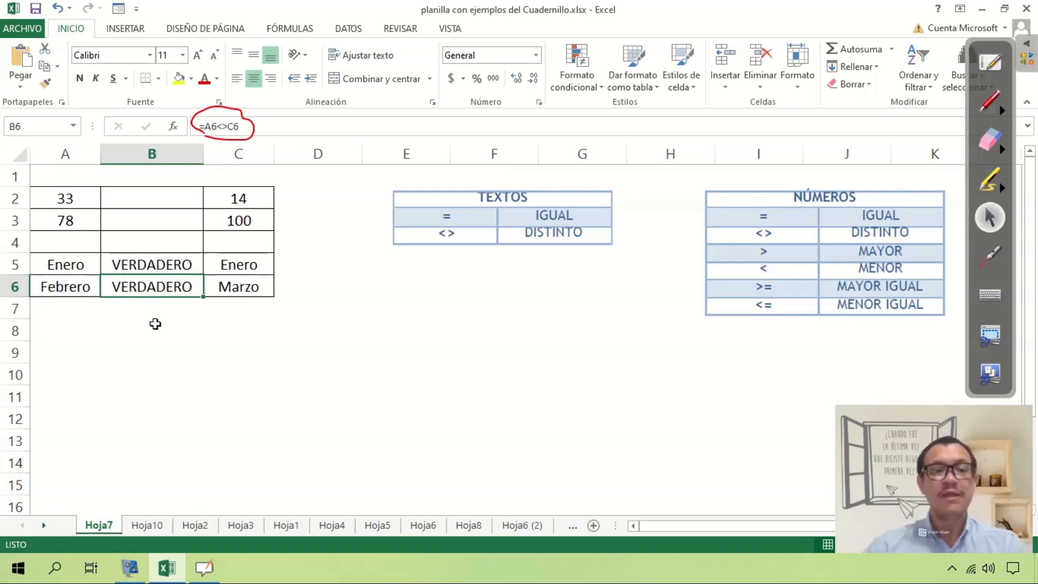
left_click(68, 287)
left_click(257, 287)
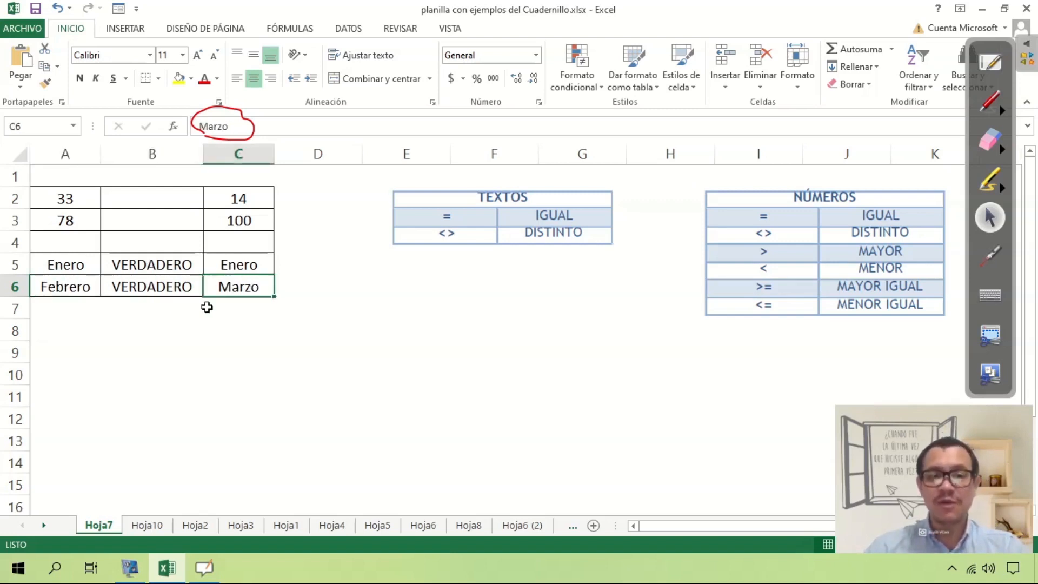
left_click(159, 291)
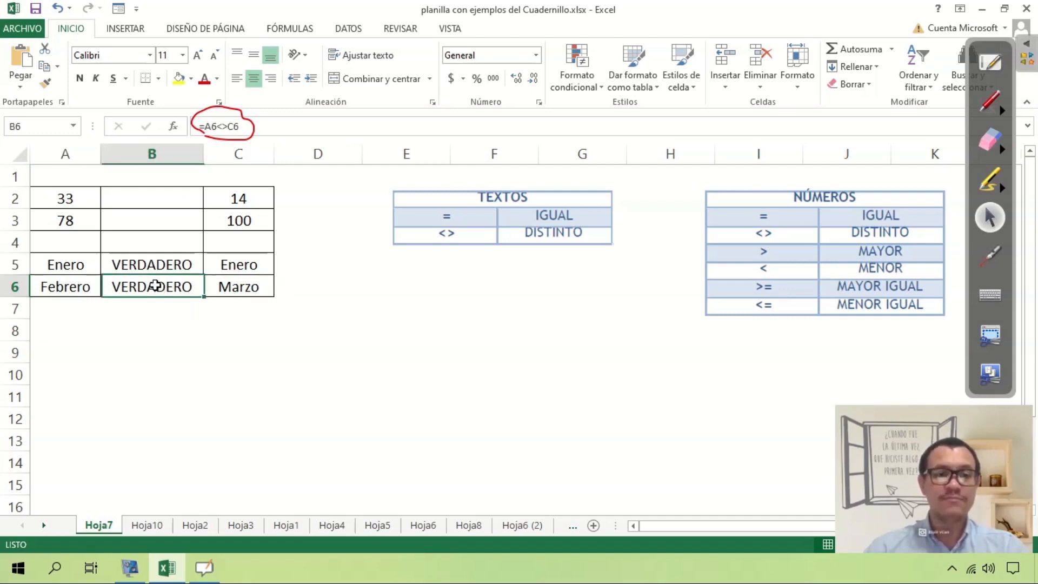
Step: Replace the month in A6 with Marzo to test the inequality comparison in B6
left_click(234, 287)
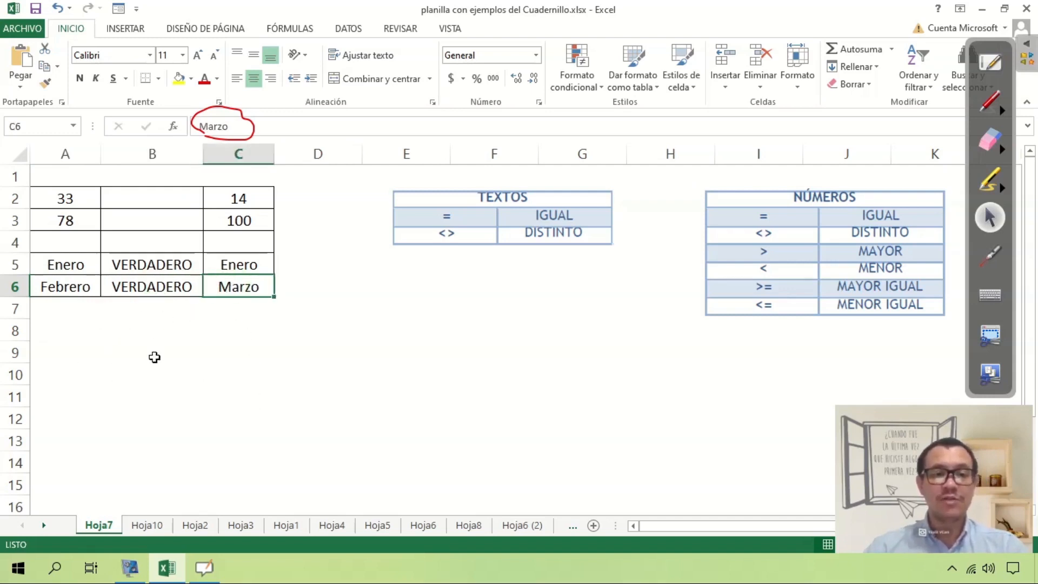
left_click(48, 288)
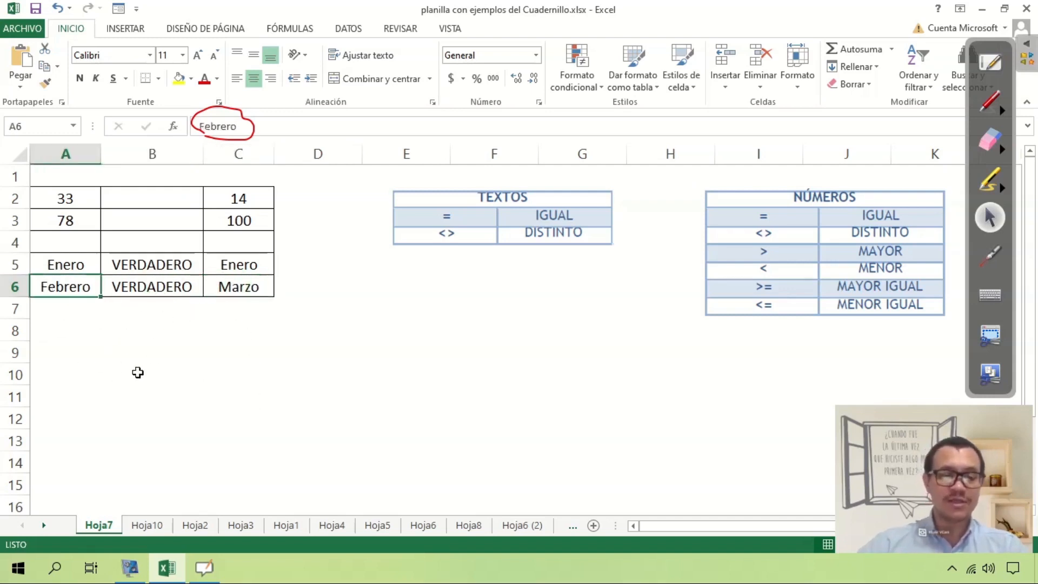
type("Marzo")
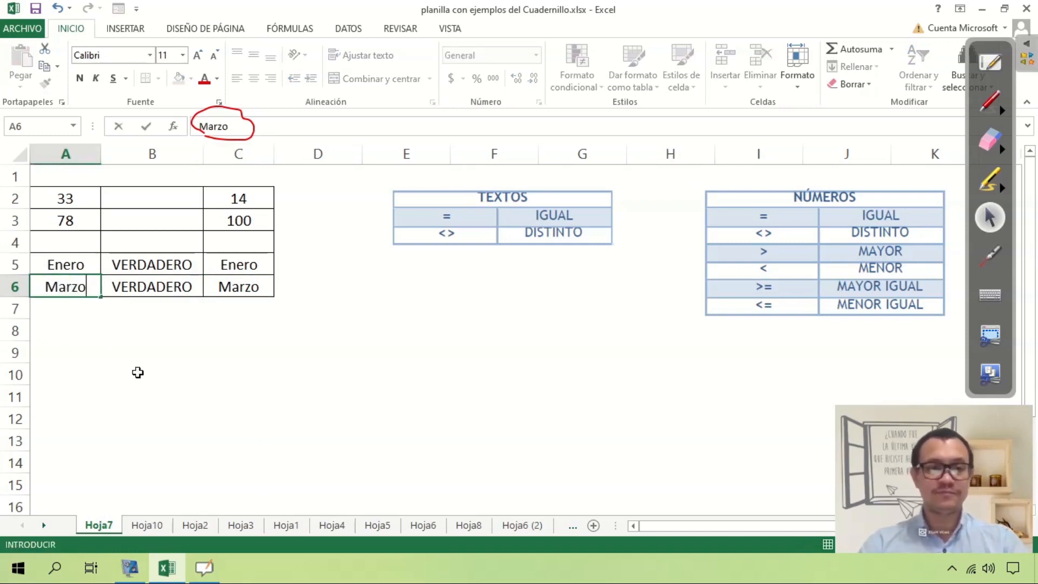
key("Return")
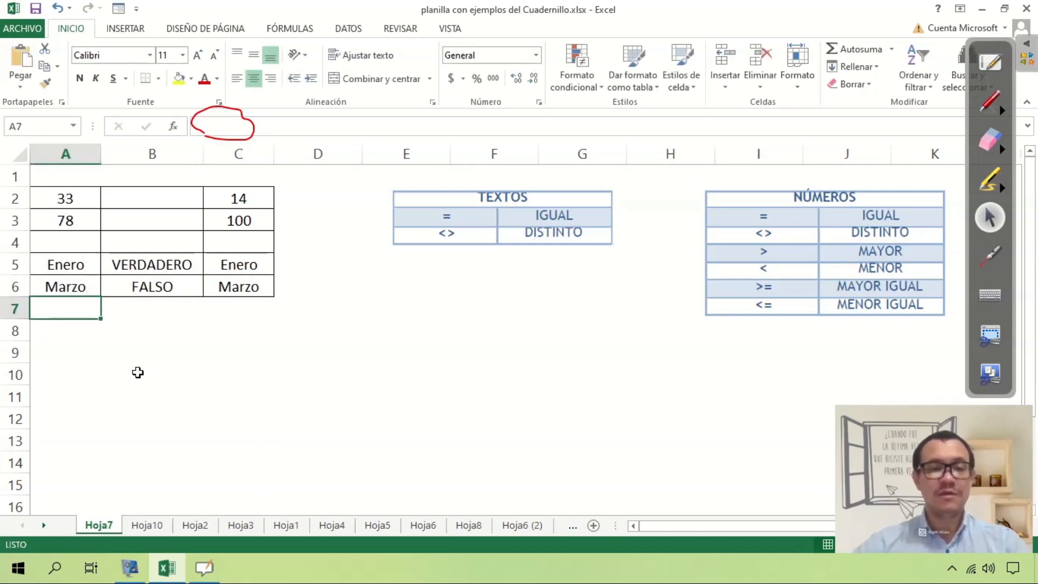
Step: Examine the <> operator within the formula of B6 and leave the formula as it is
left_click(174, 289)
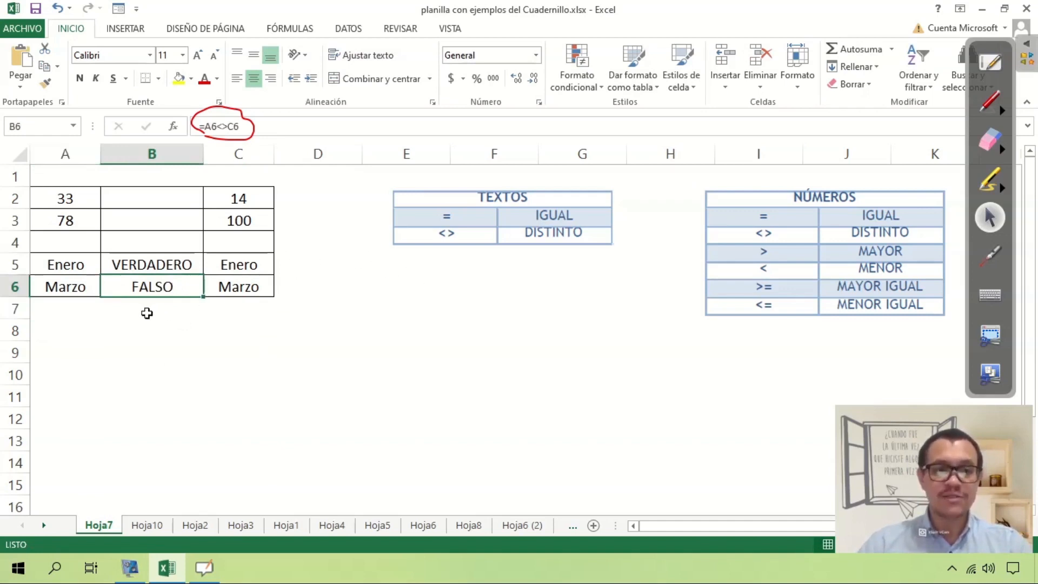
left_click(219, 127)
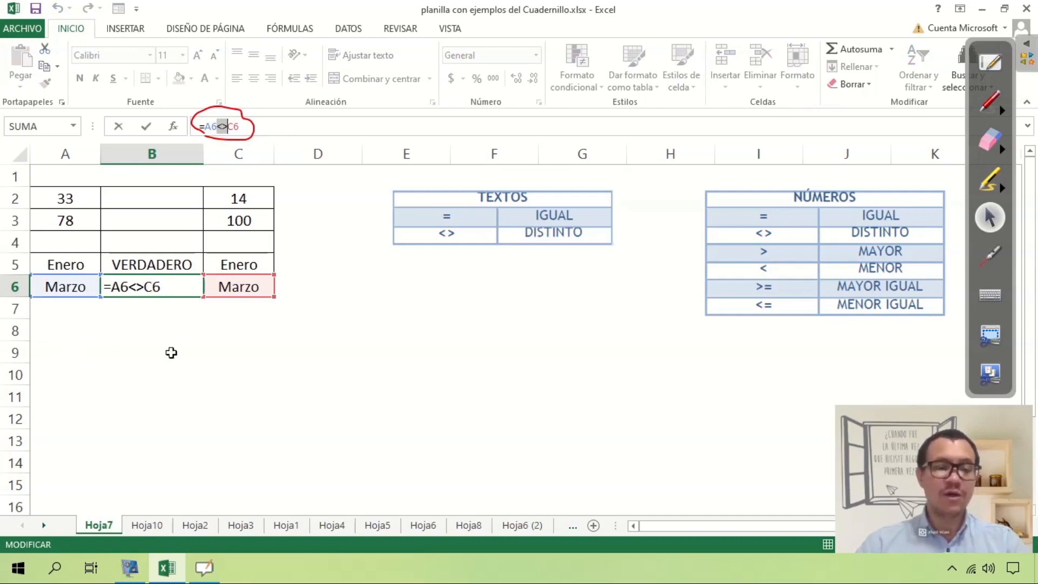
key("ctrl+Return")
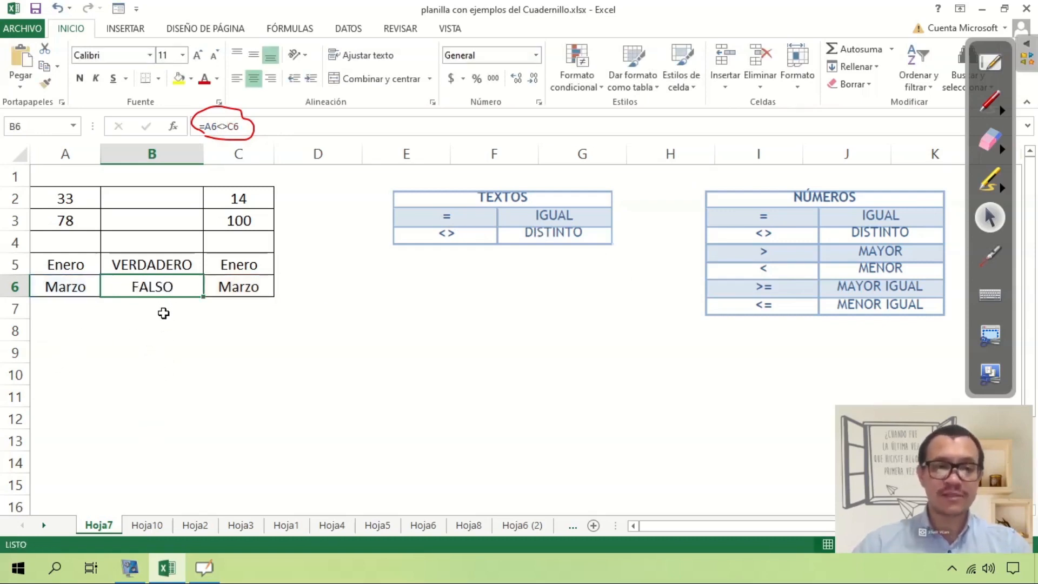
Step: Erase the red circle drawn around the formula bar and return to the selection pointer
left_click(180, 329)
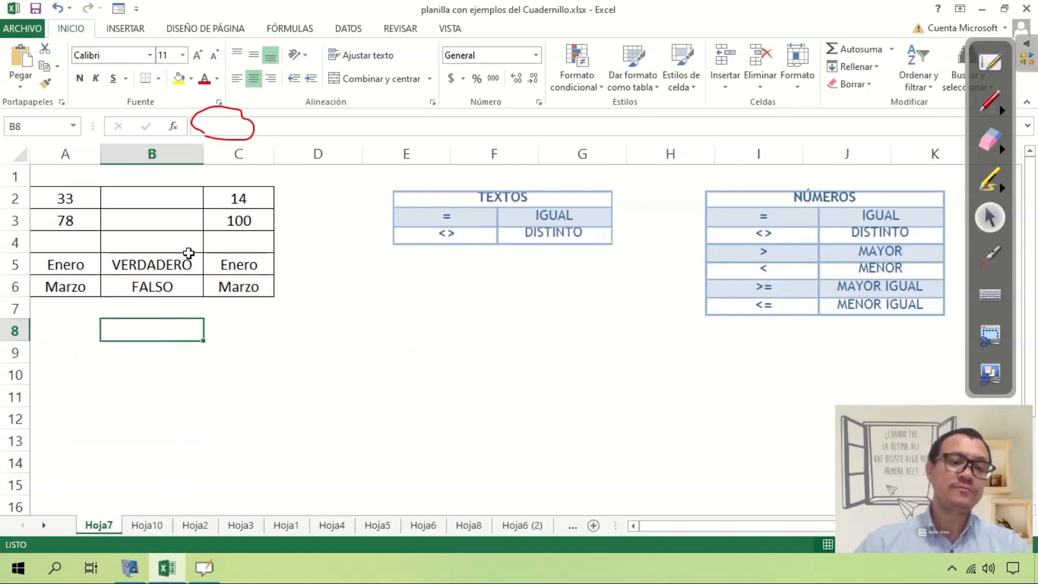
left_click(990, 141)
left_click_drag(173, 115, 292, 125)
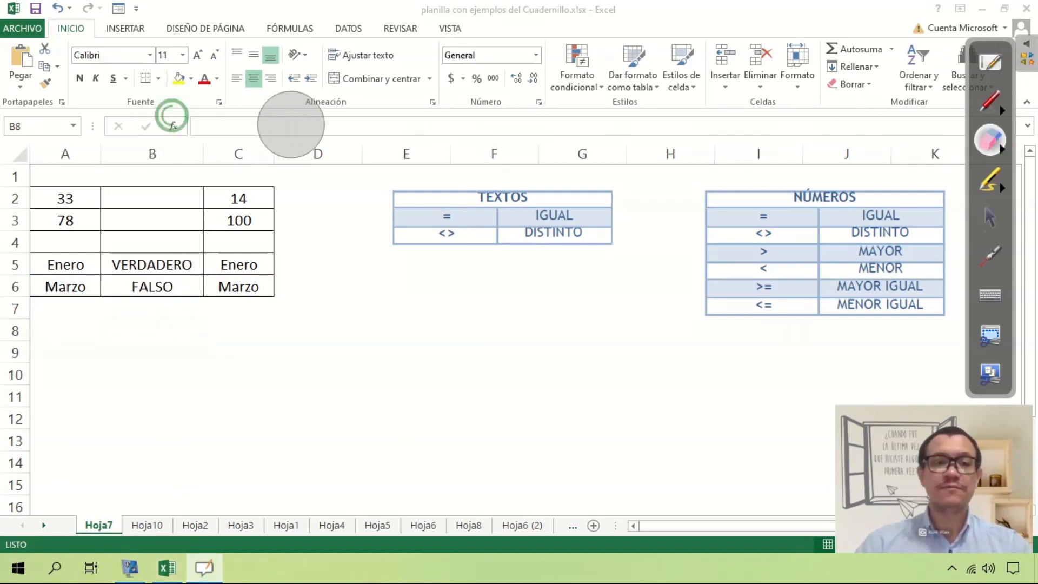
left_click(990, 216)
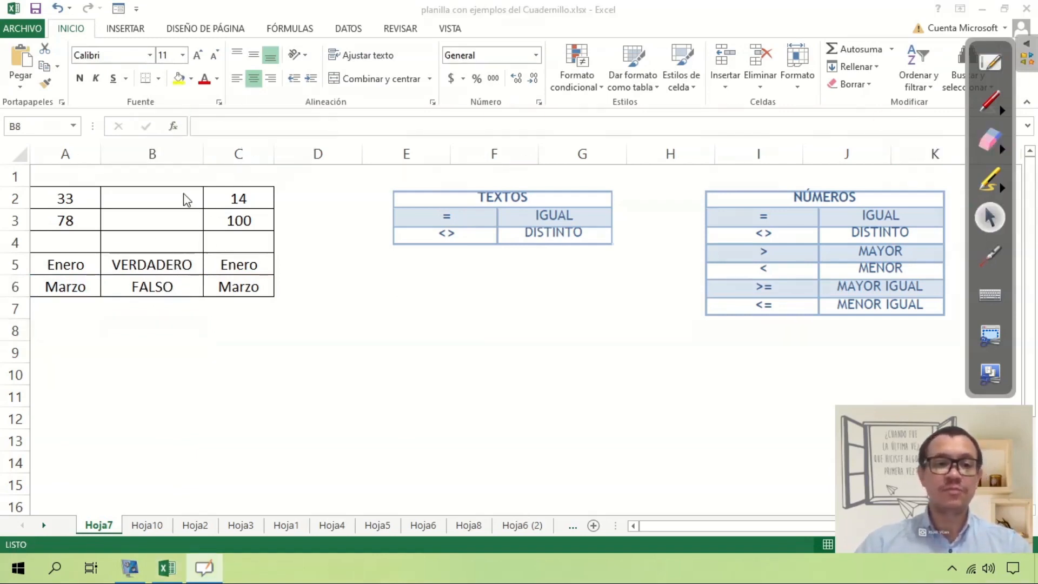
Step: Enter the formula =A2=C2 in B2 to test whether the two numbers are equal, and review it
left_click(159, 199)
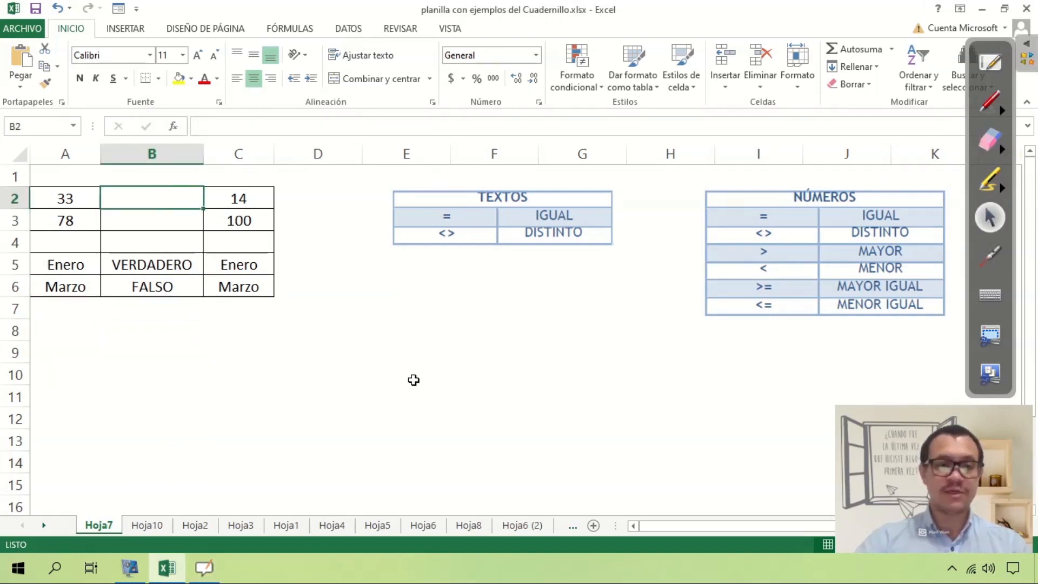
type("=")
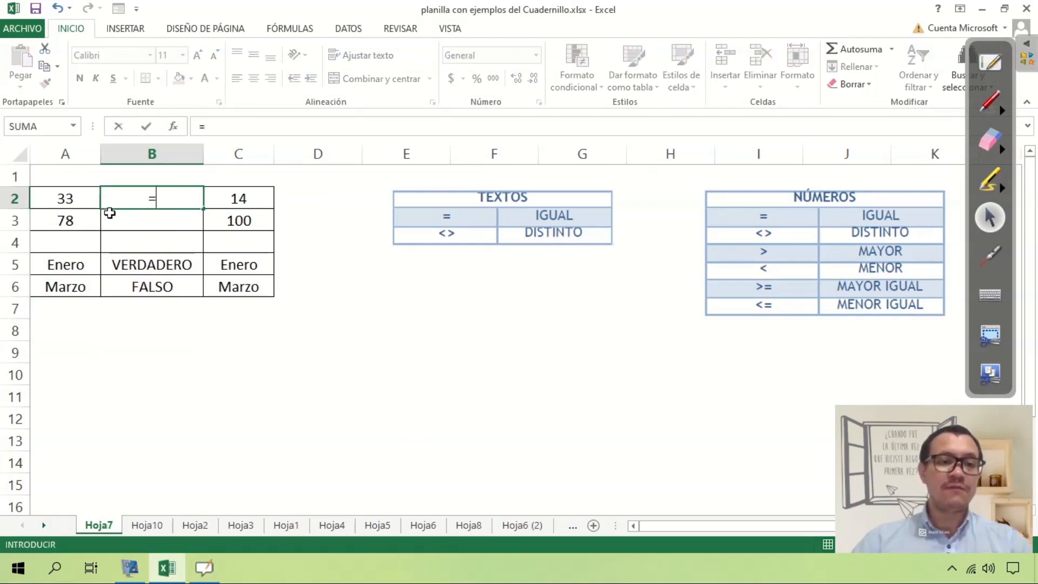
left_click(75, 200)
type("=")
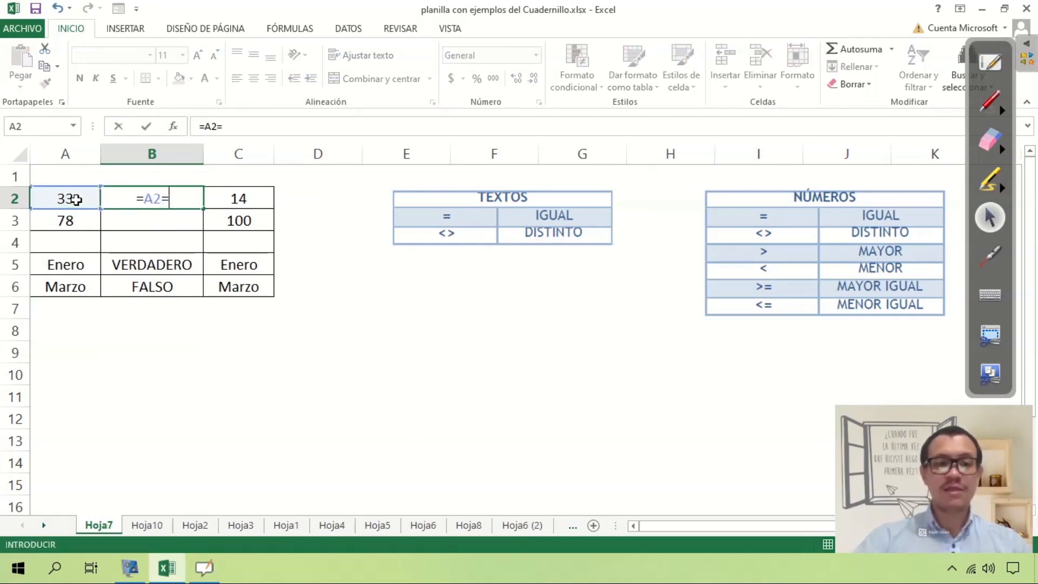
left_click(243, 199)
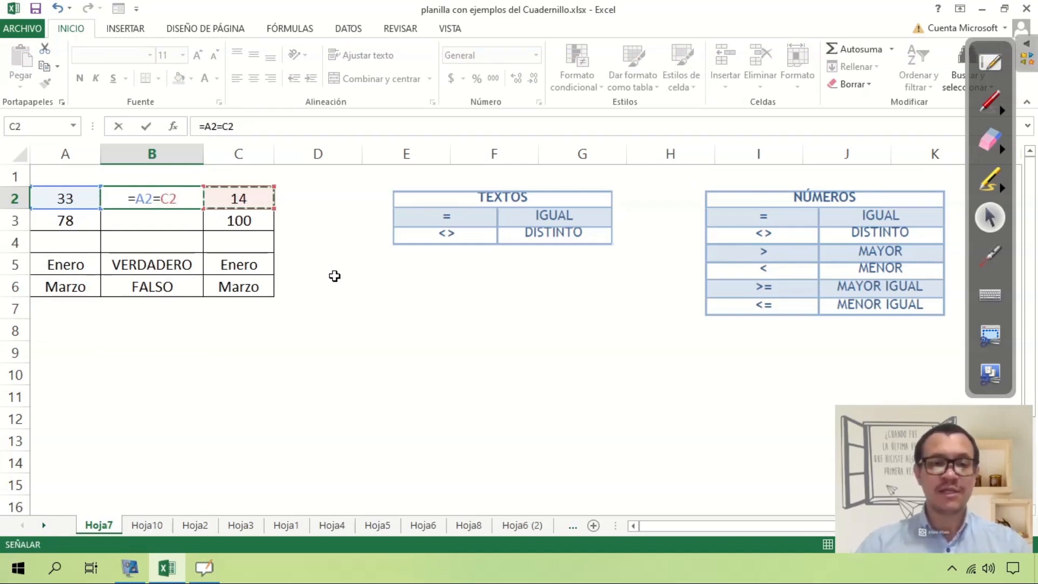
key("Return")
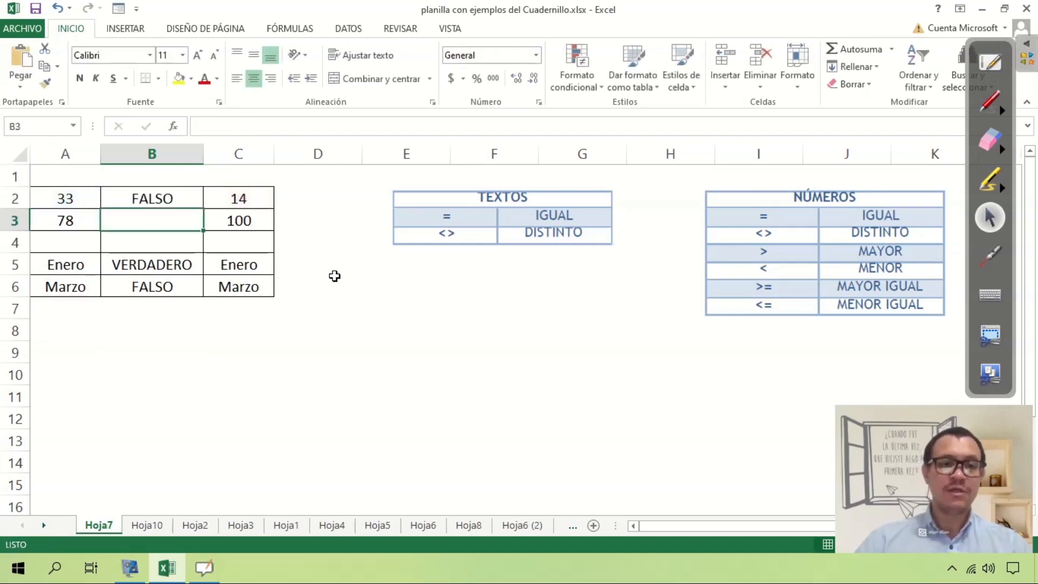
left_click(165, 199)
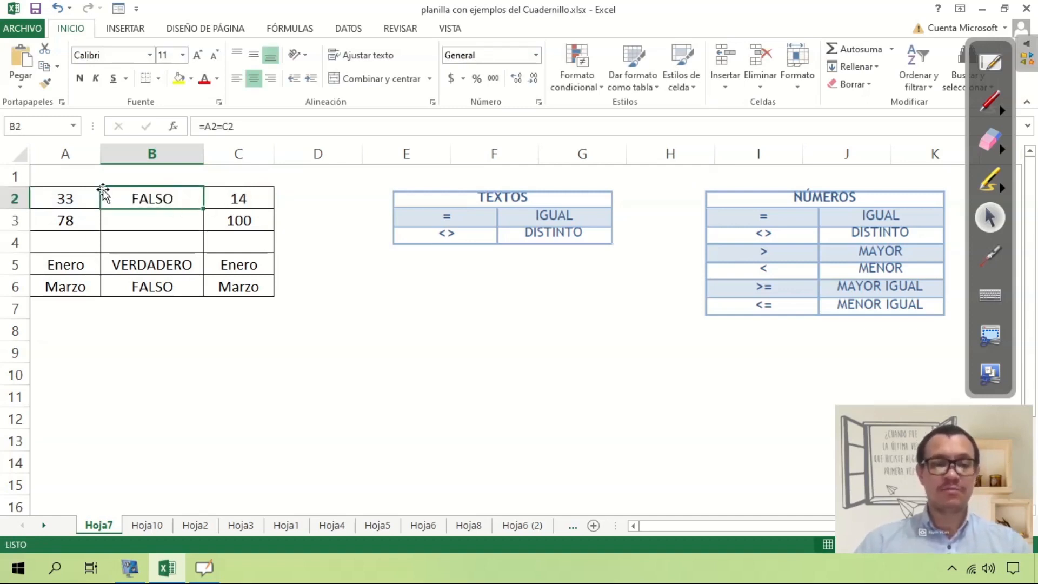
Step: Set C2 to 33 to test the equality comparison in B2, and undo the change
left_click(214, 198)
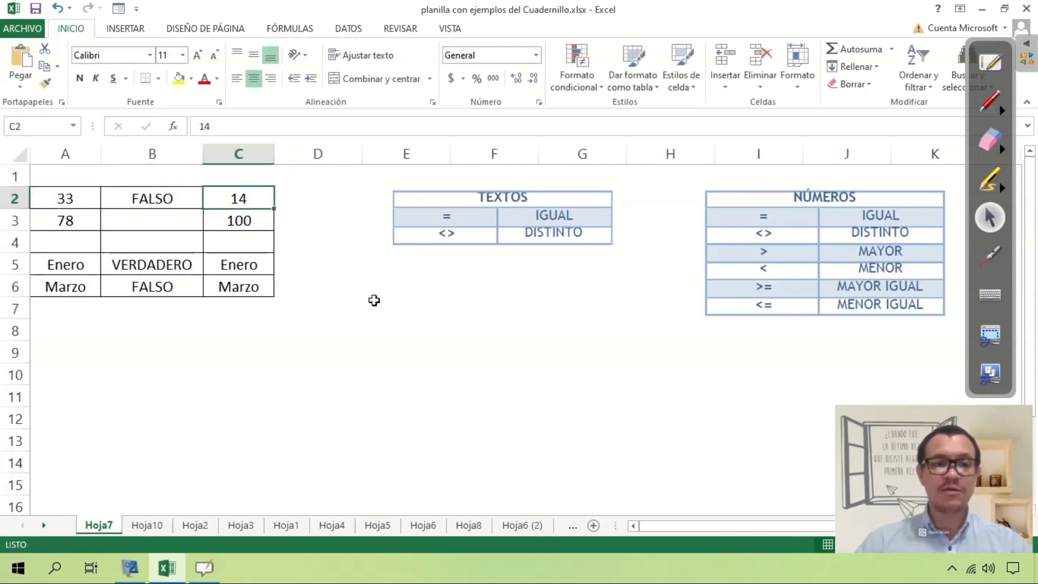
type("33")
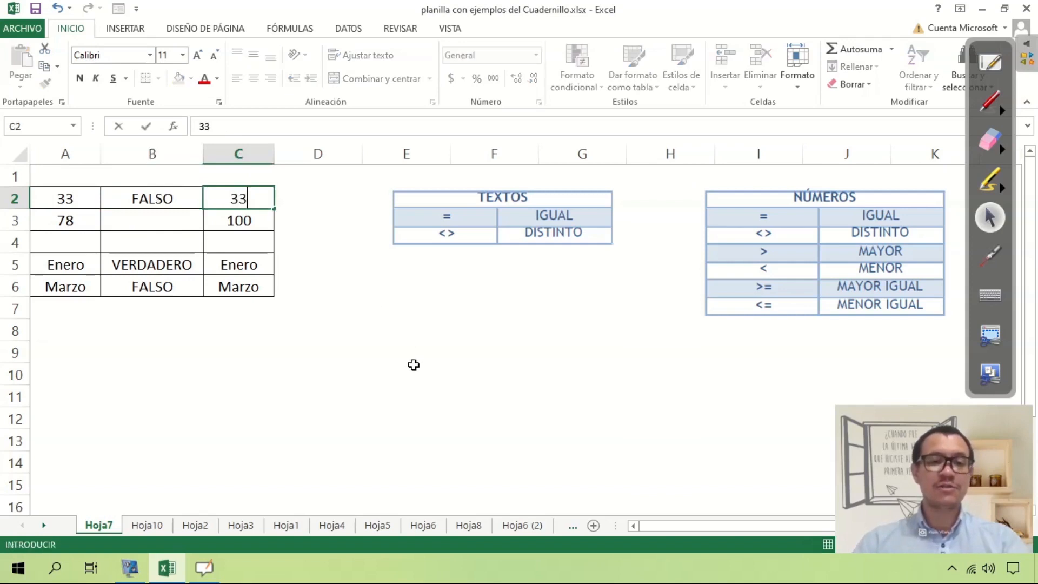
key("Return")
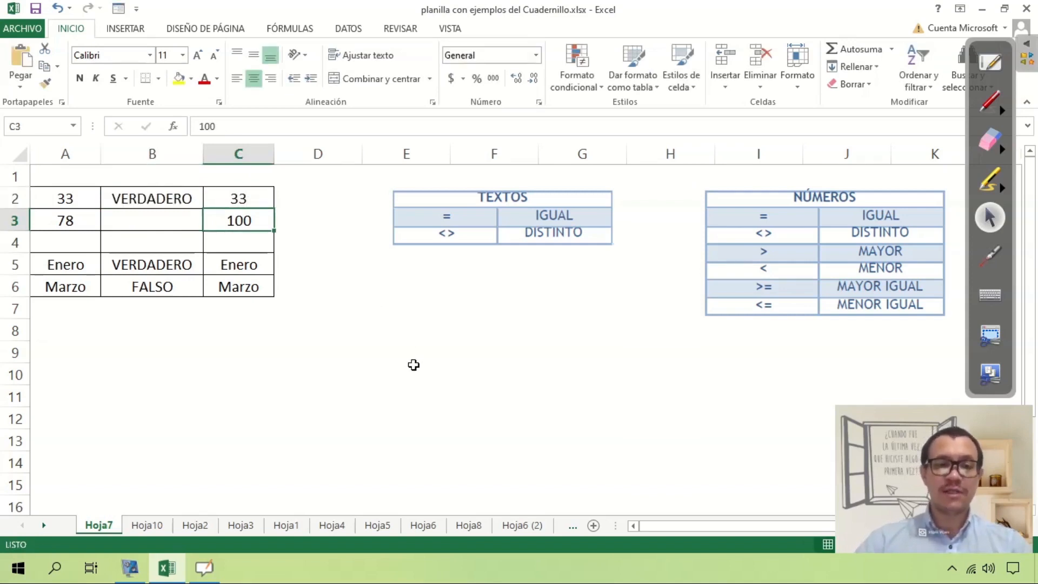
left_click(56, 8)
Step: Set A2 to 14 to test the equality comparison in B2, undo the change and recheck the formula
left_click(80, 201)
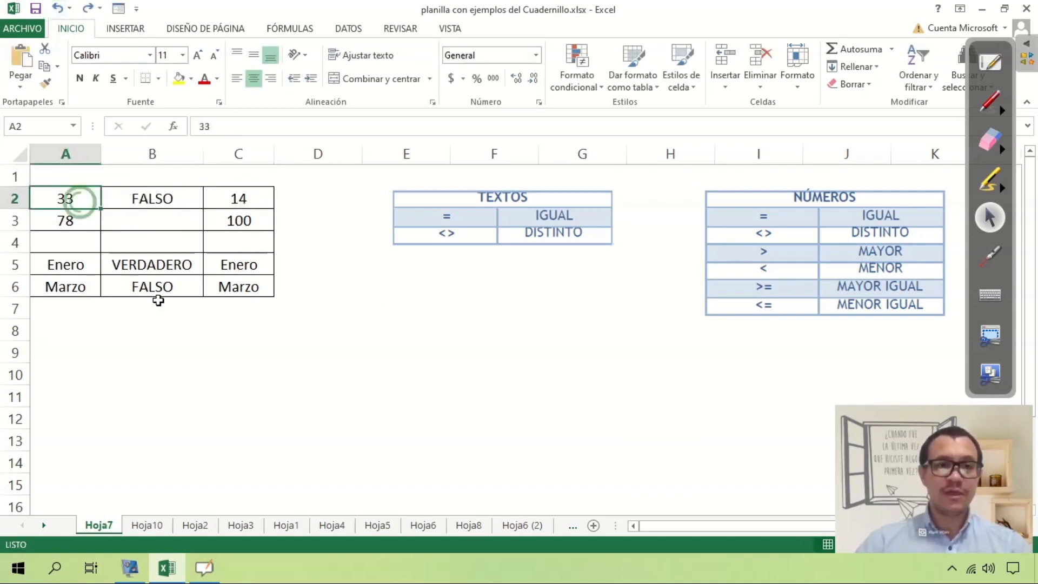
type("14")
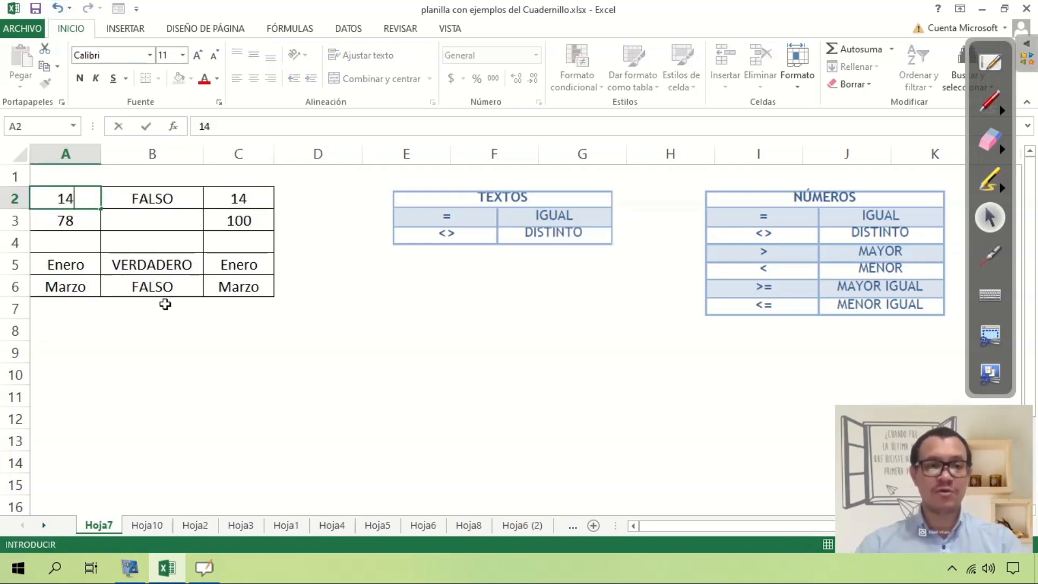
key("Return")
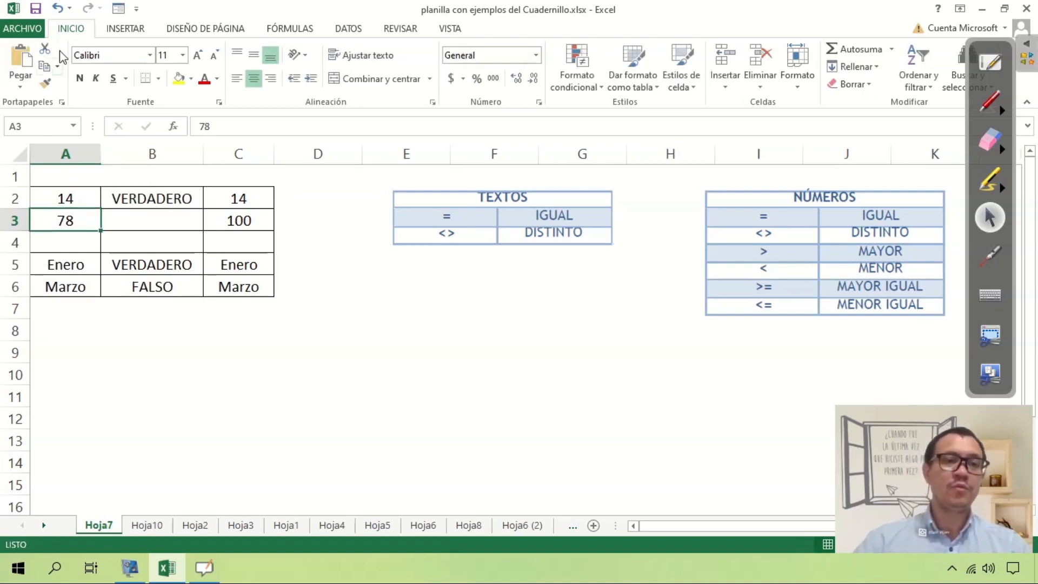
left_click(57, 8)
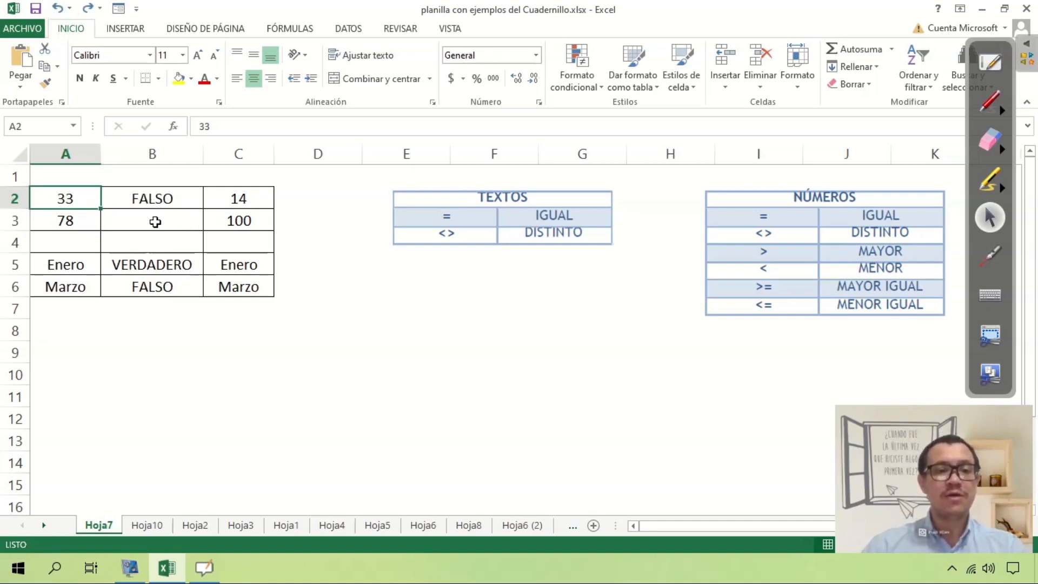
left_click(166, 199)
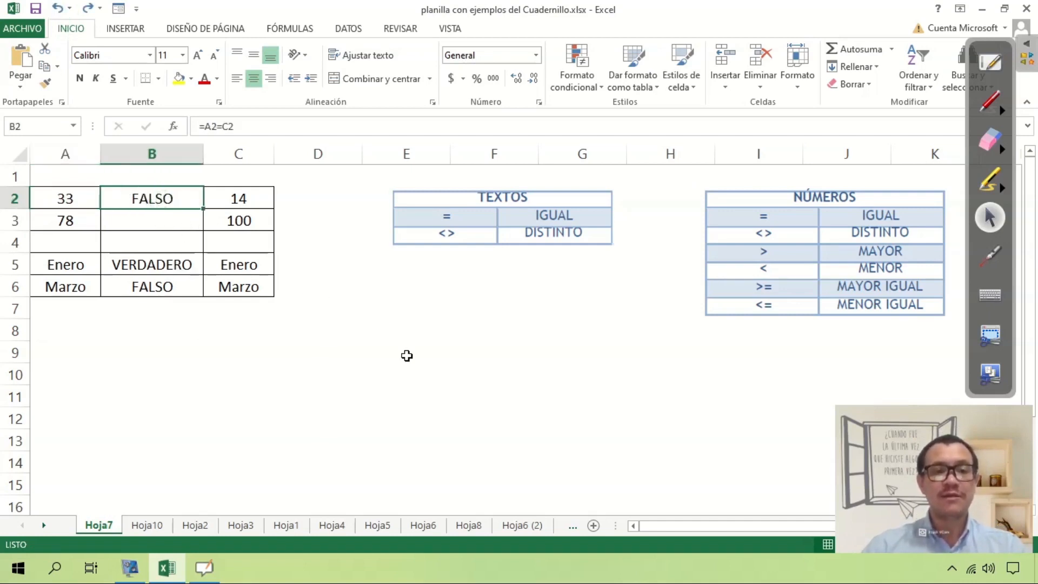
Step: Compare the numbers in A3 and C3, and enter the formula =A3>C3 in B3 to test whether the first is greater
left_click(157, 220)
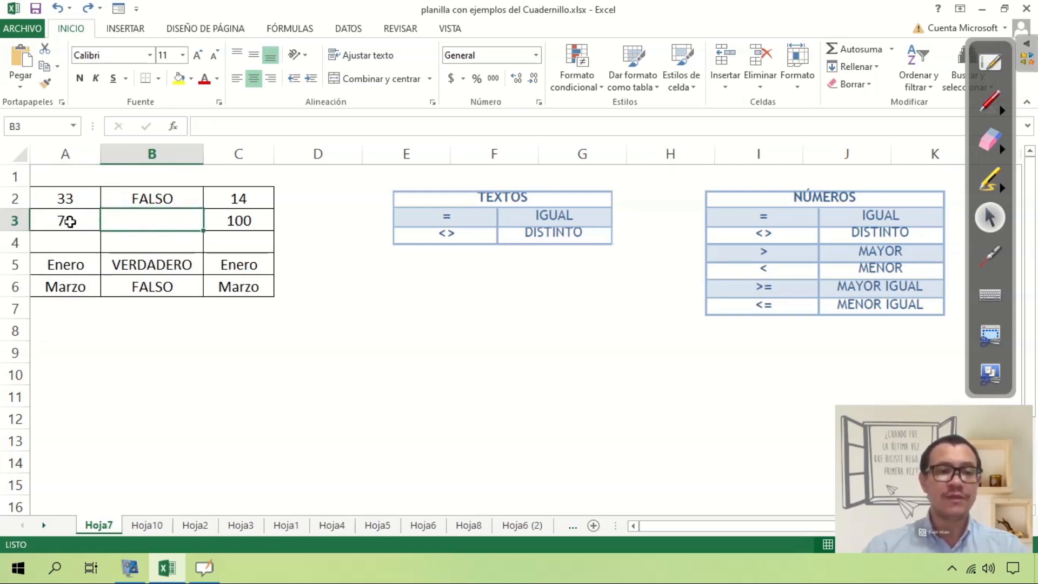
left_click(66, 220)
left_click(250, 220)
left_click(70, 219)
left_click(224, 220)
left_click(170, 222)
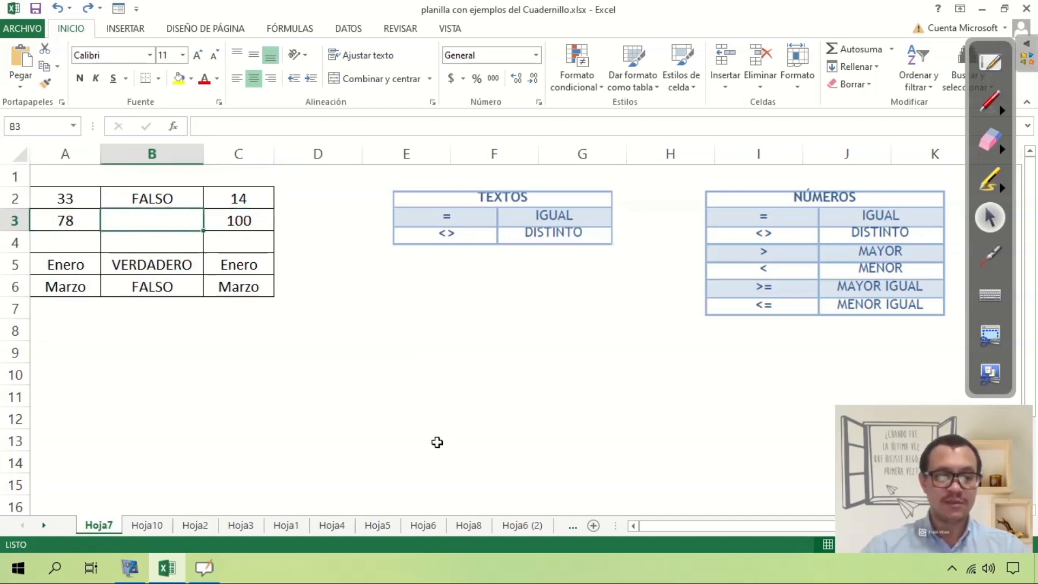
type("=")
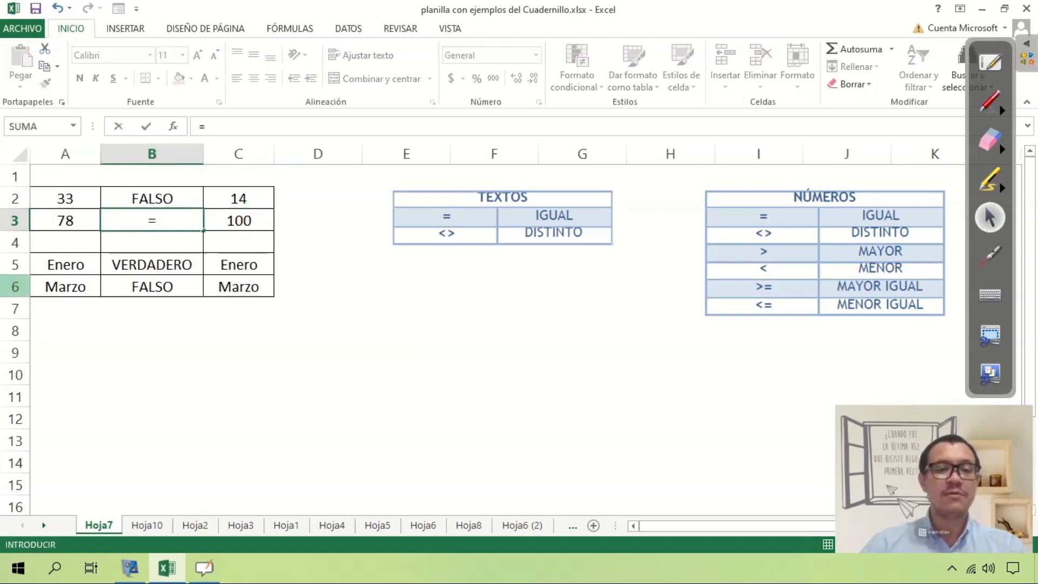
left_click(71, 219)
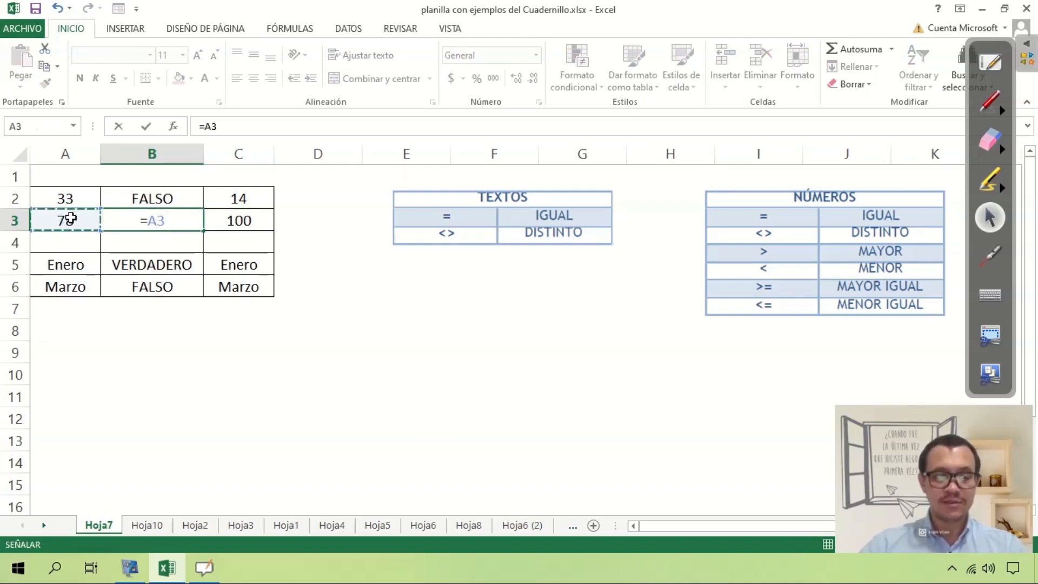
type("<")
key("BackSpace")
type(">")
left_click(234, 221)
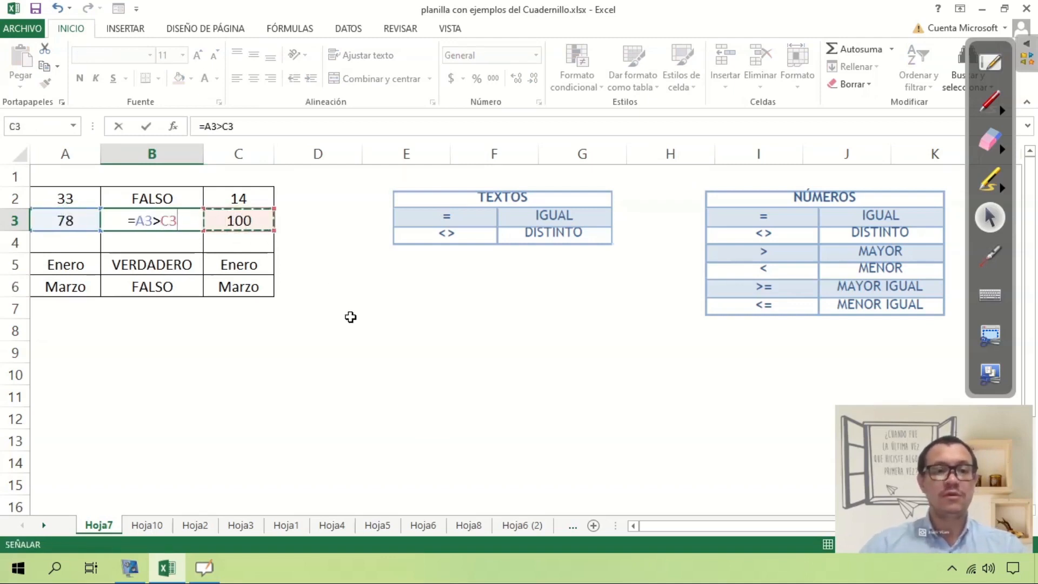
key("Return")
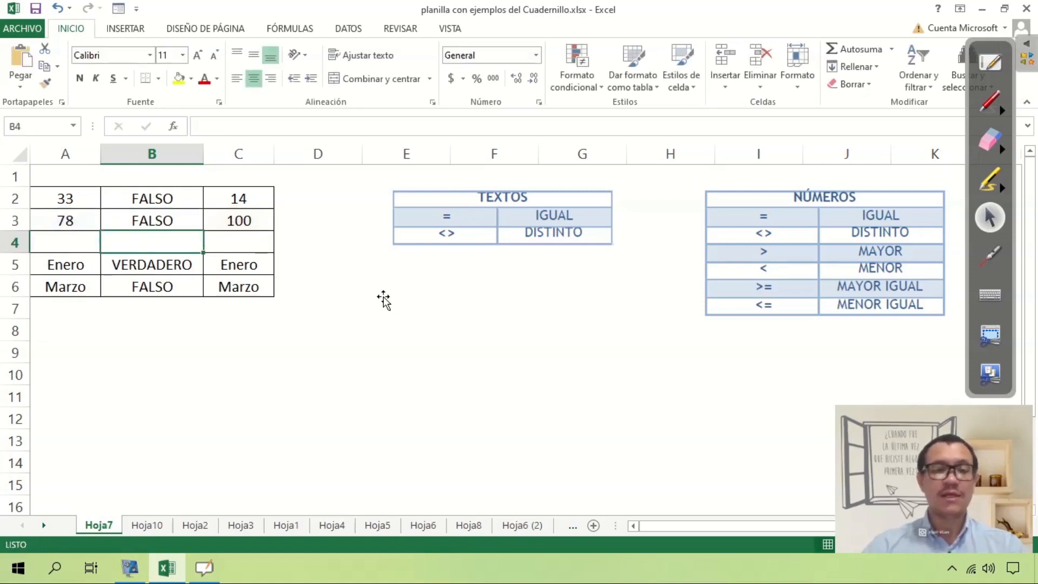
Step: Check the formula of B3 against A3 and C3, and set A3 to 200 to test the greater-than comparison
key("Up")
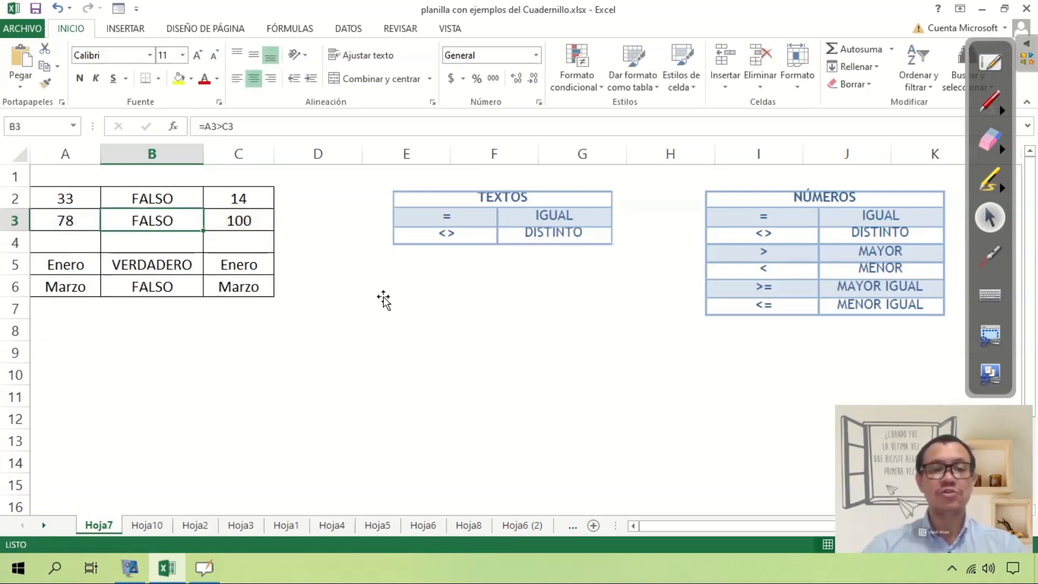
left_click(84, 217)
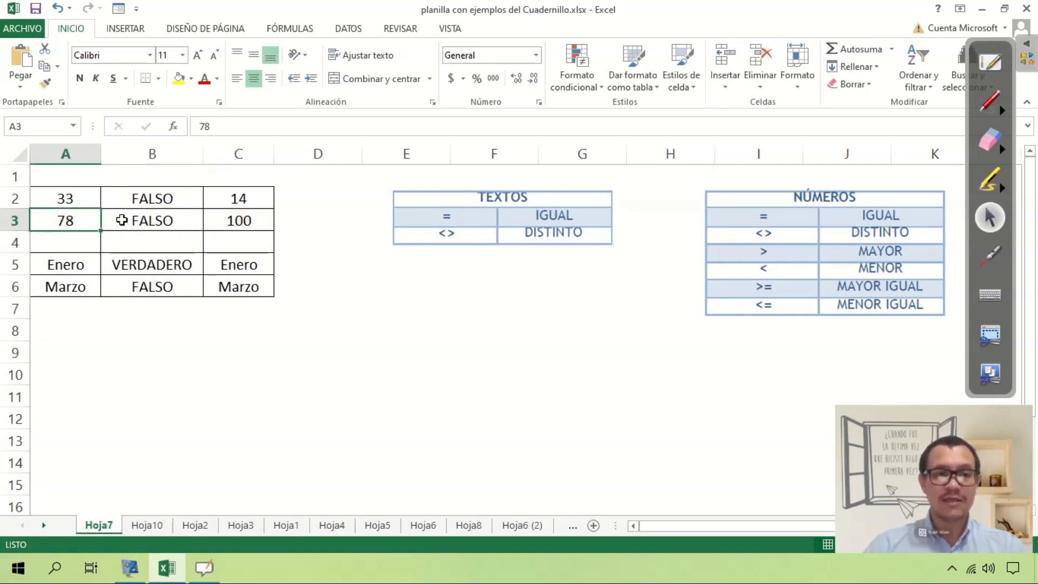
left_click(258, 222)
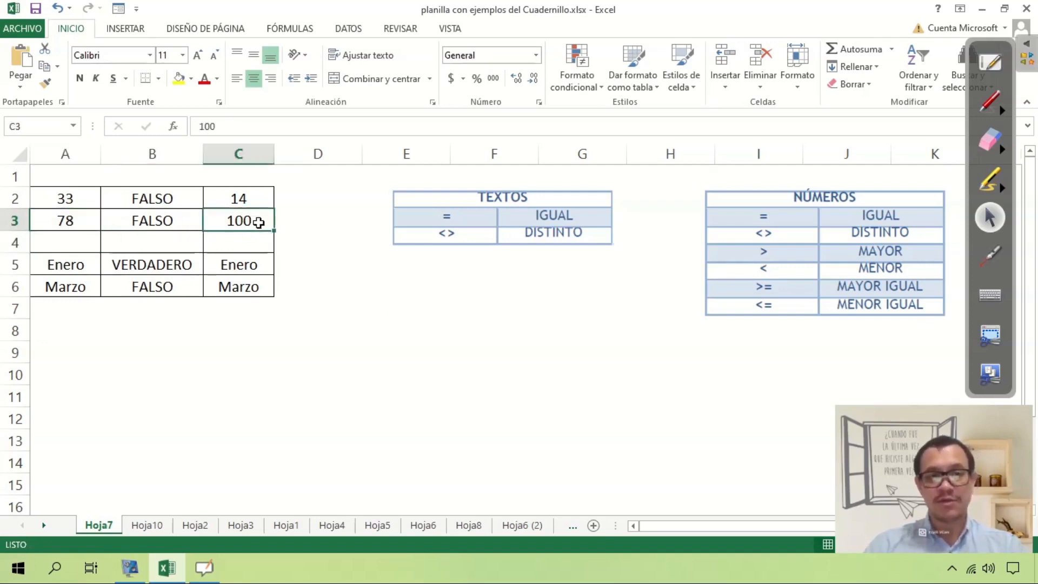
left_click(82, 219)
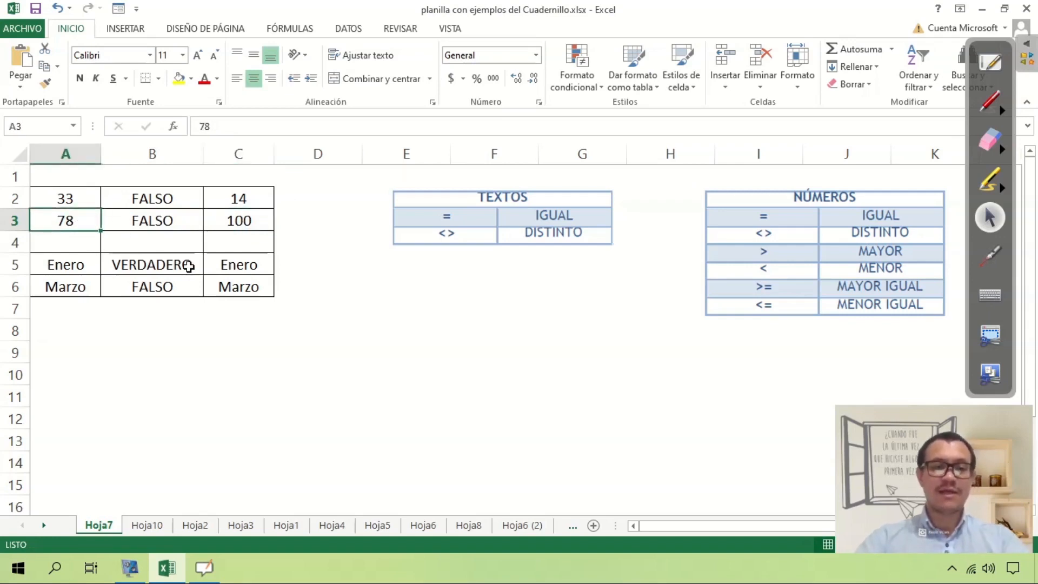
type("200")
key("Return")
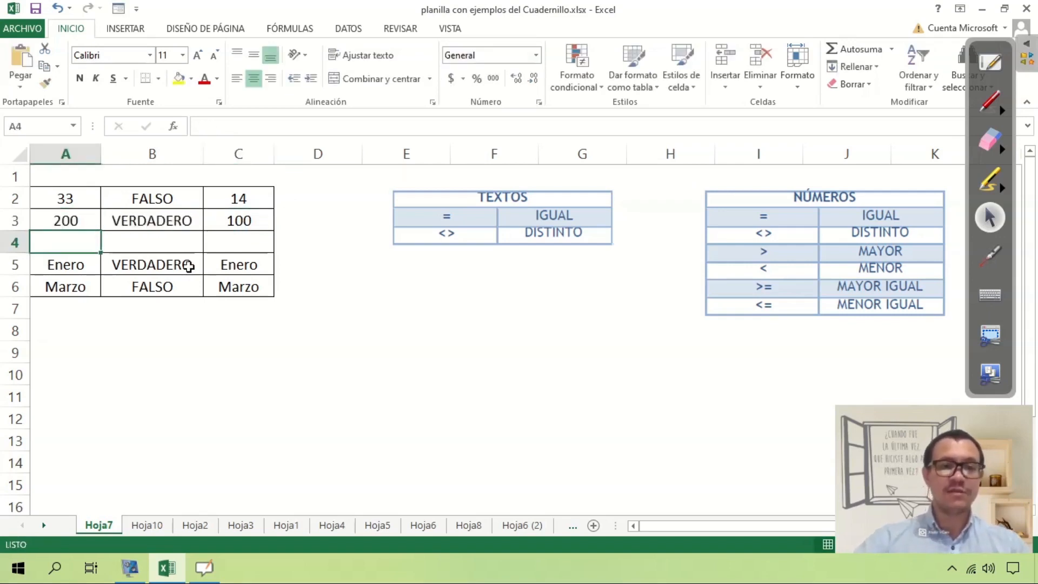
Step: Set A3 to 100 to test the greater-than comparison with equal numbers, checking the formula of B3 before and after
left_click(170, 226)
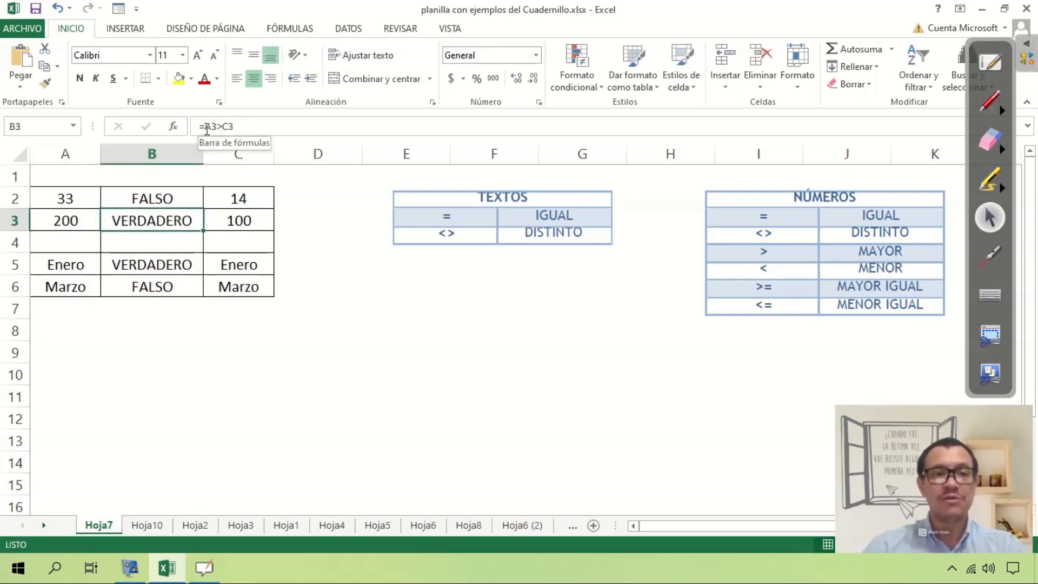
left_click(75, 220)
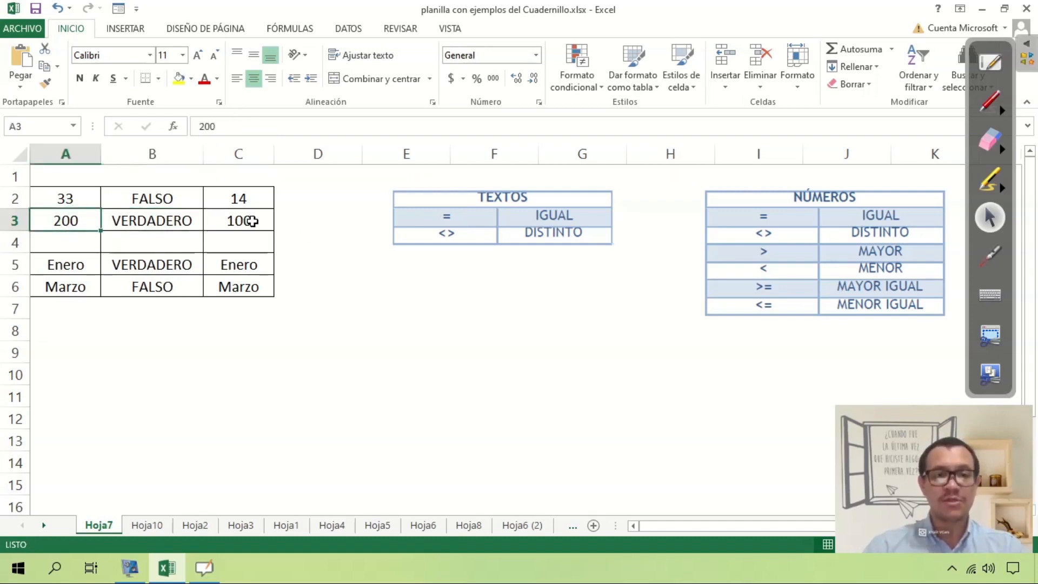
type("100")
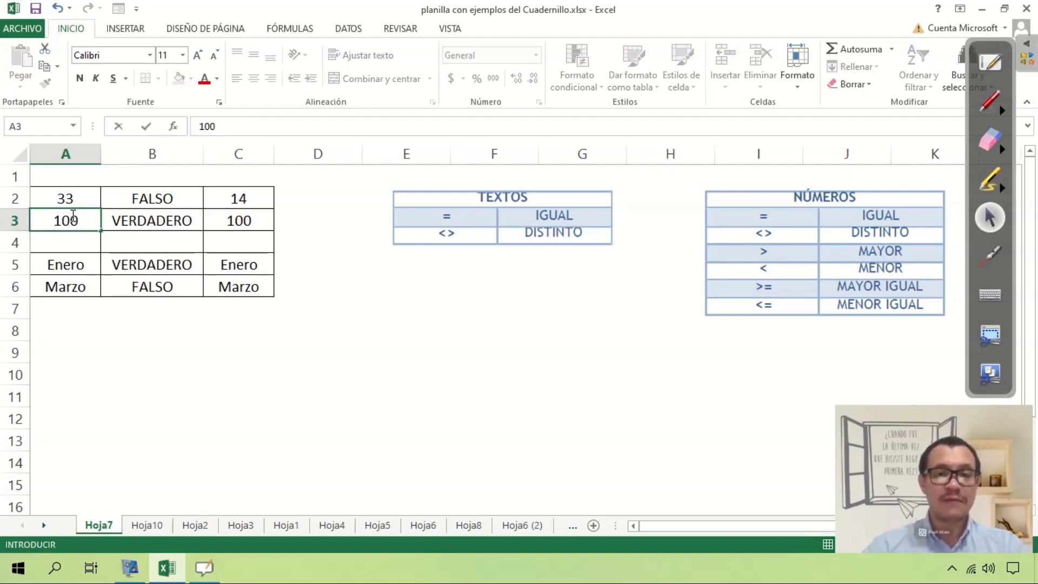
key("Return")
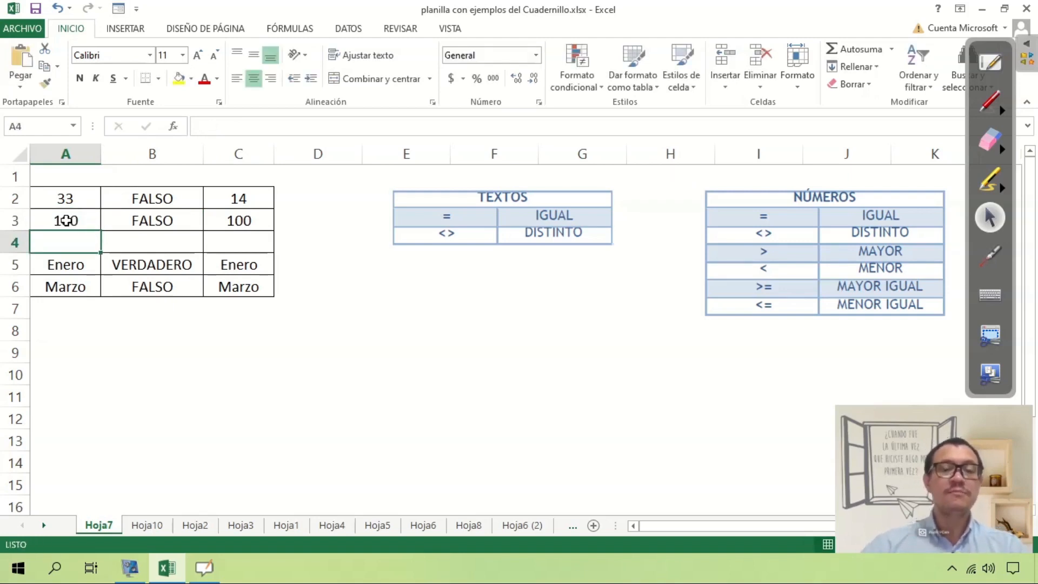
left_click(166, 212)
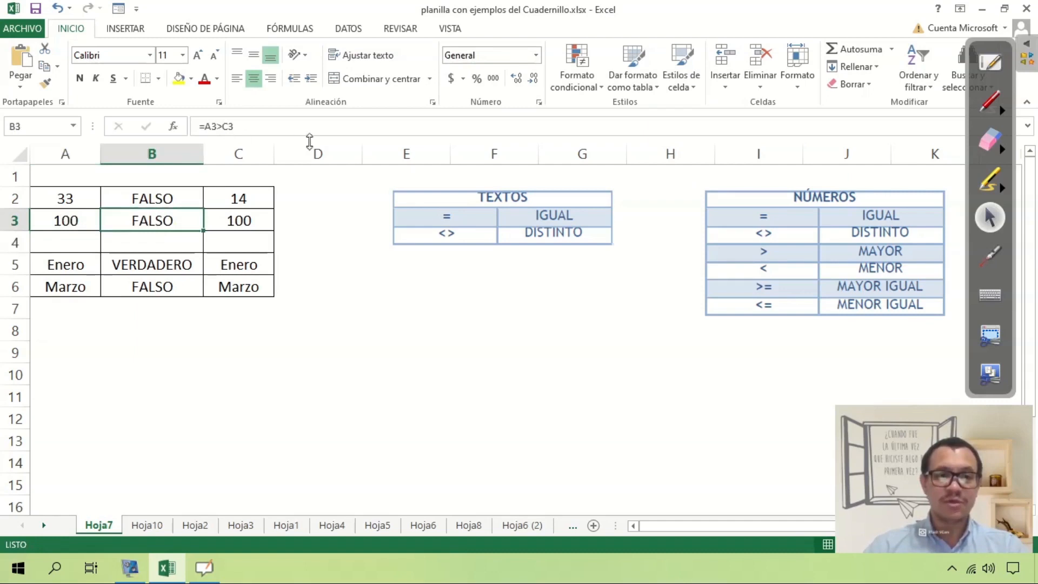
double_click(153, 222)
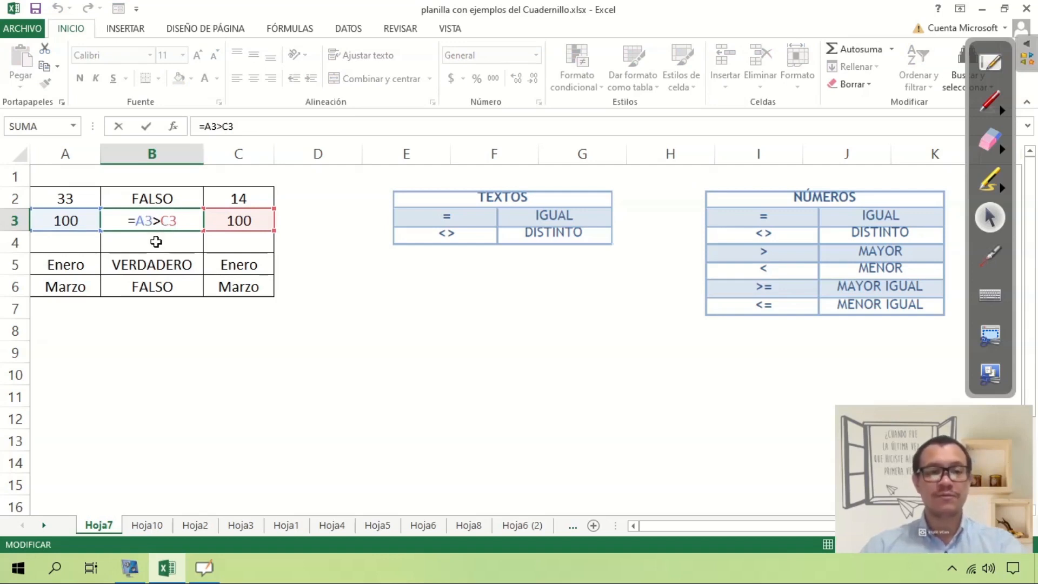
key("Escape")
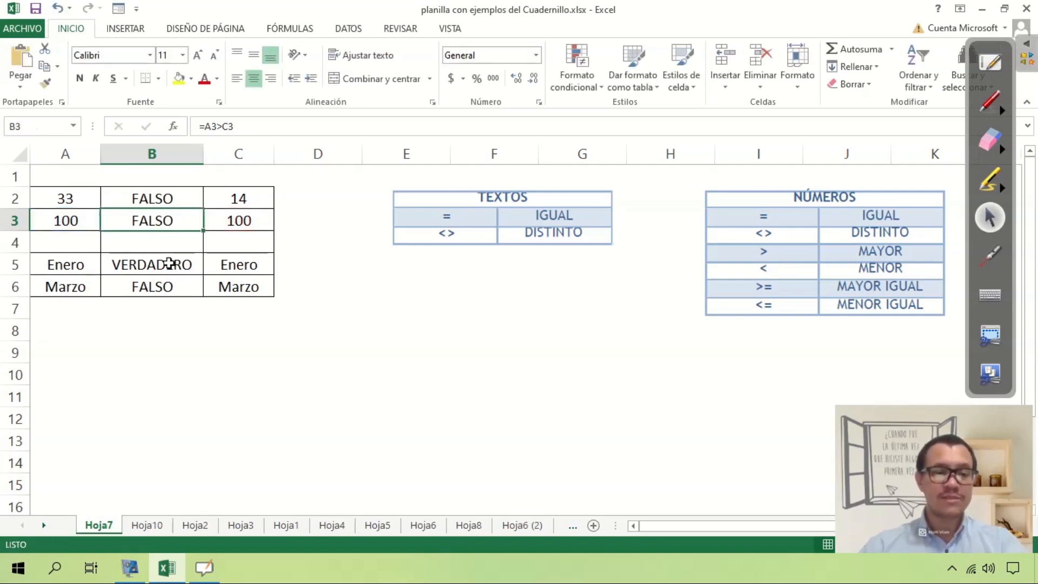
Step: Change the formula in B3 to =A3<C3 to test whether the first number is less than the second
key("F2")
key("Left")
key("Left")
key("BackSpace")
type("<")
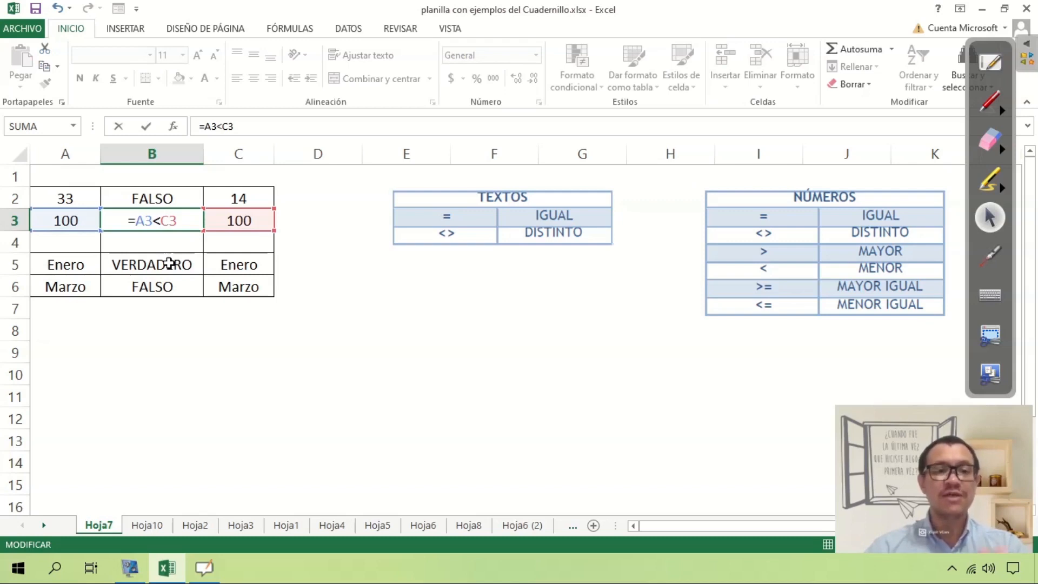
key("Return")
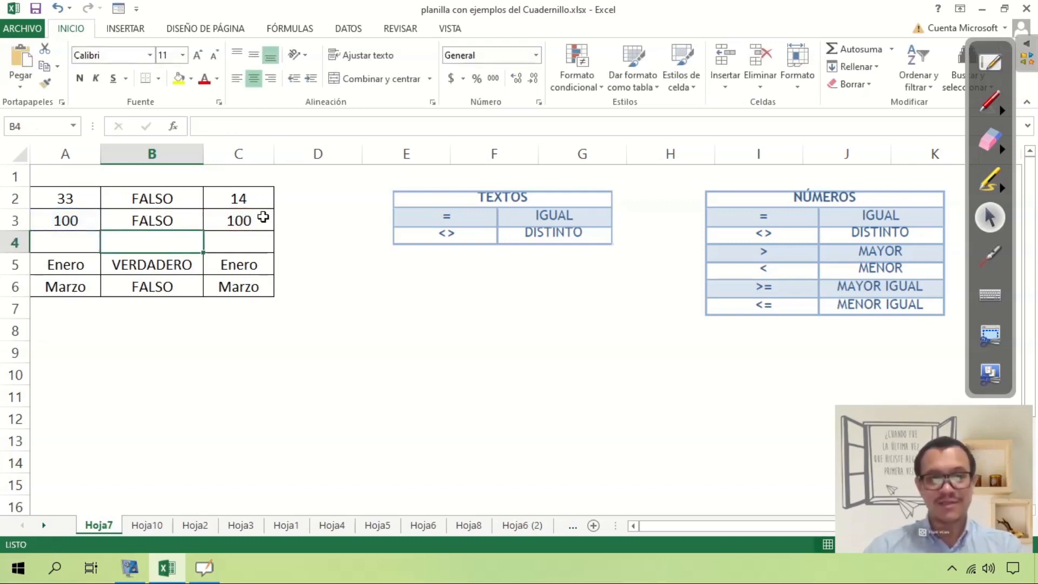
Step: Set A3 to 78 to test the less-than comparison, and review the formula of B3 against A3 and C3
left_click(93, 220)
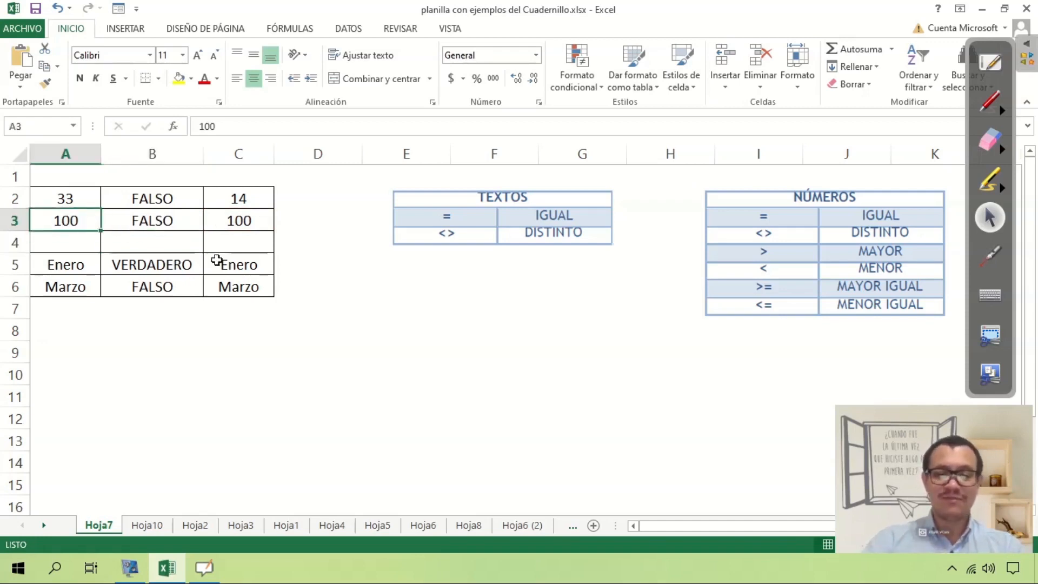
type("78")
key("Return")
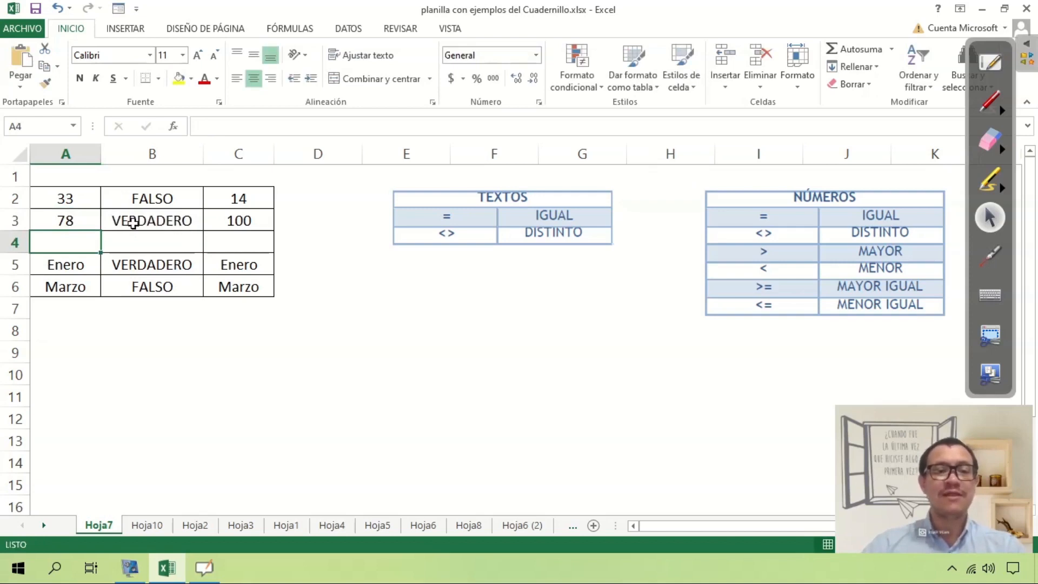
left_click(79, 222)
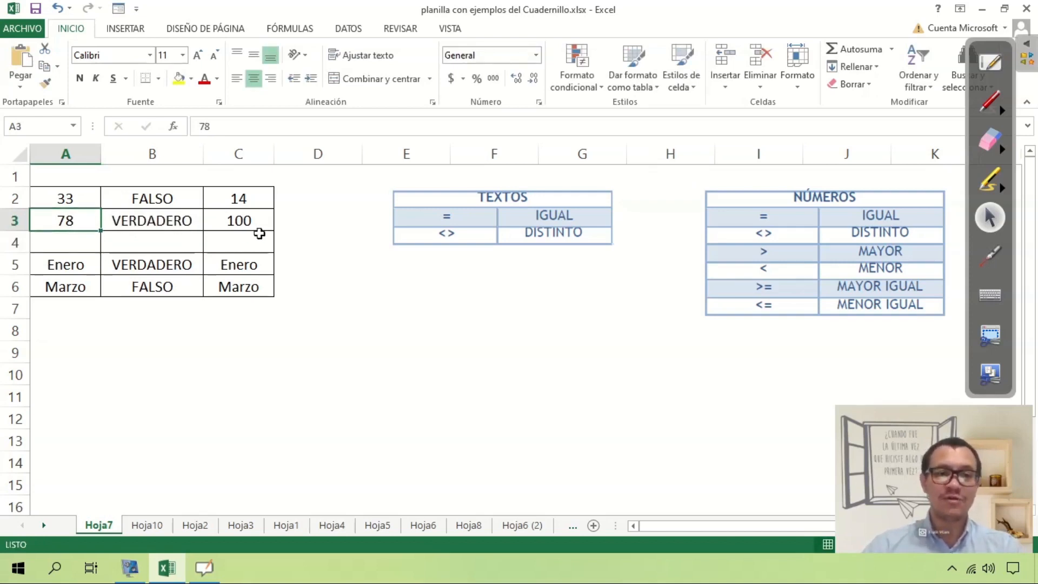
left_click(258, 217)
left_click(182, 219)
double_click(183, 224)
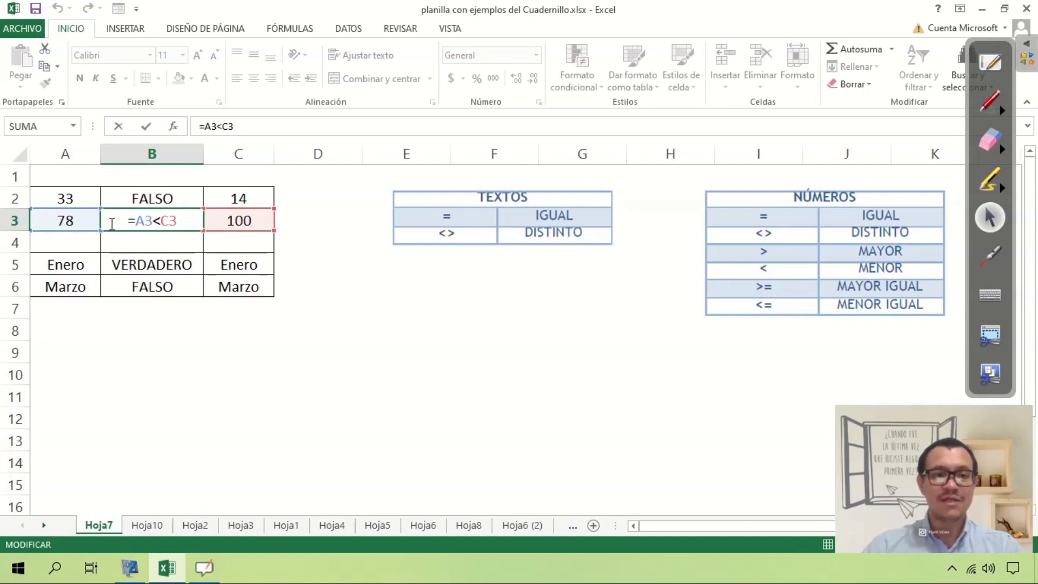
Step: Circle the < symbol and the word MENOR in the NÚMEROS table with the red pen
left_click(994, 103)
left_click_drag(753, 276, 779, 264)
left_click_drag(872, 258, 908, 259)
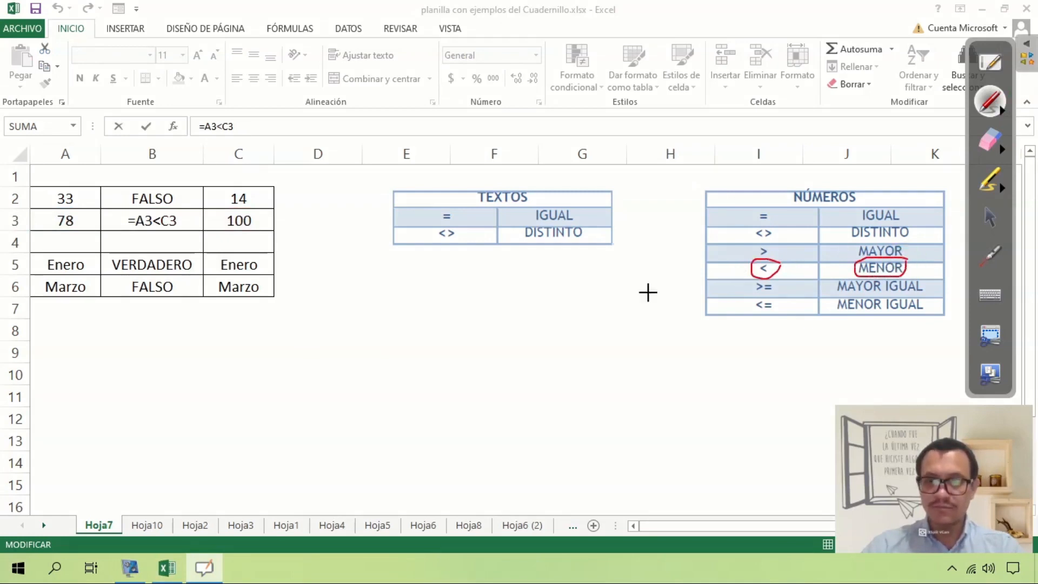
left_click(986, 142)
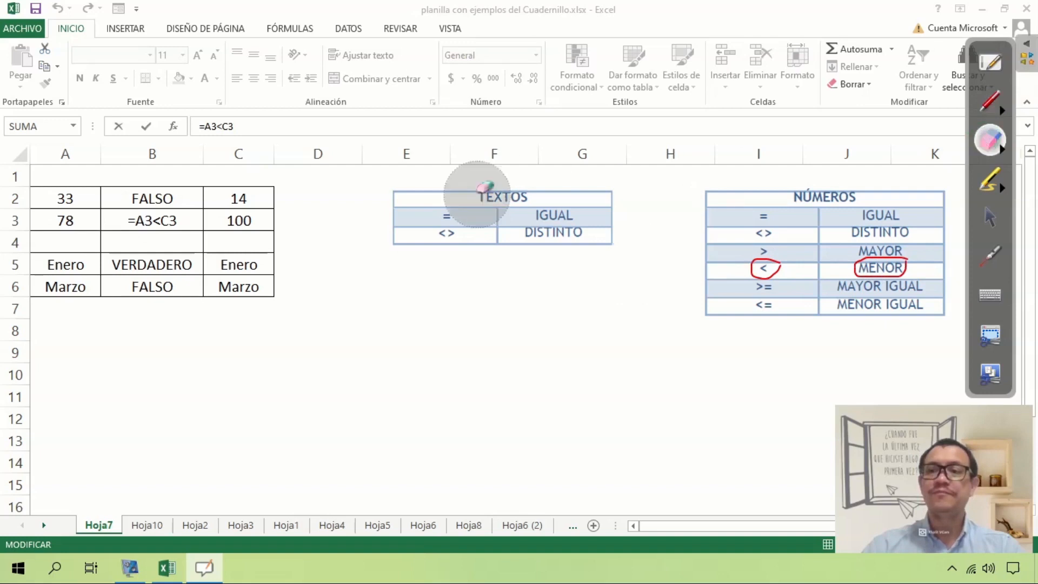
left_click(990, 217)
Step: Change the formula in B3 to =A3<=C3 to test for less than or equal
left_click(160, 219)
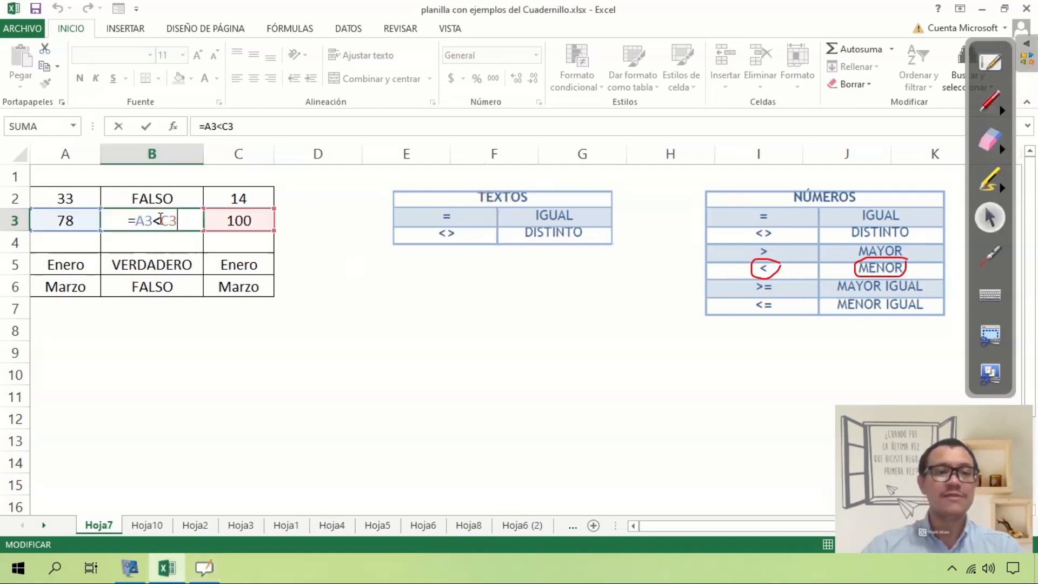
key("ctrl+Return")
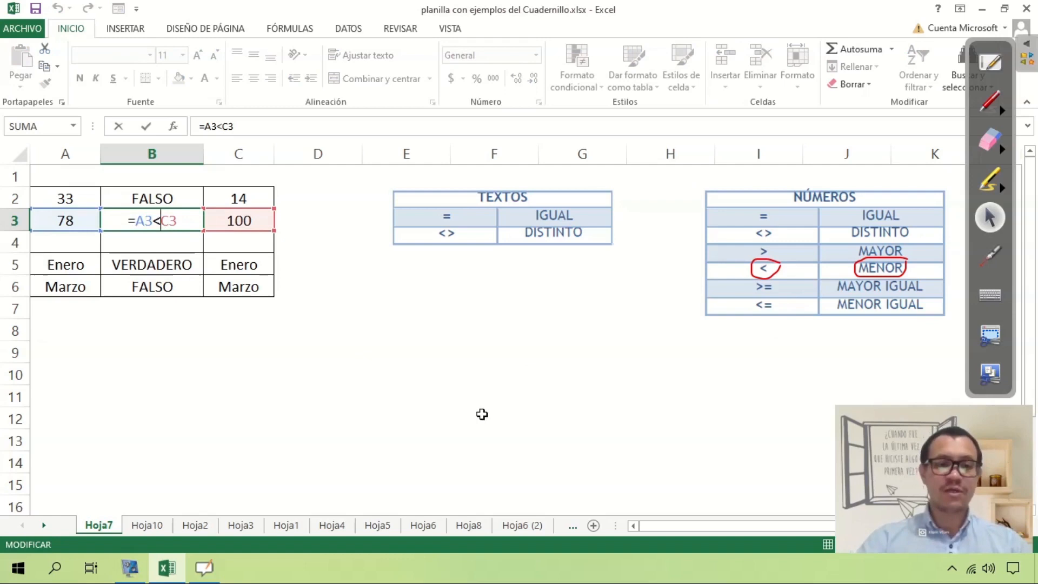
type("=")
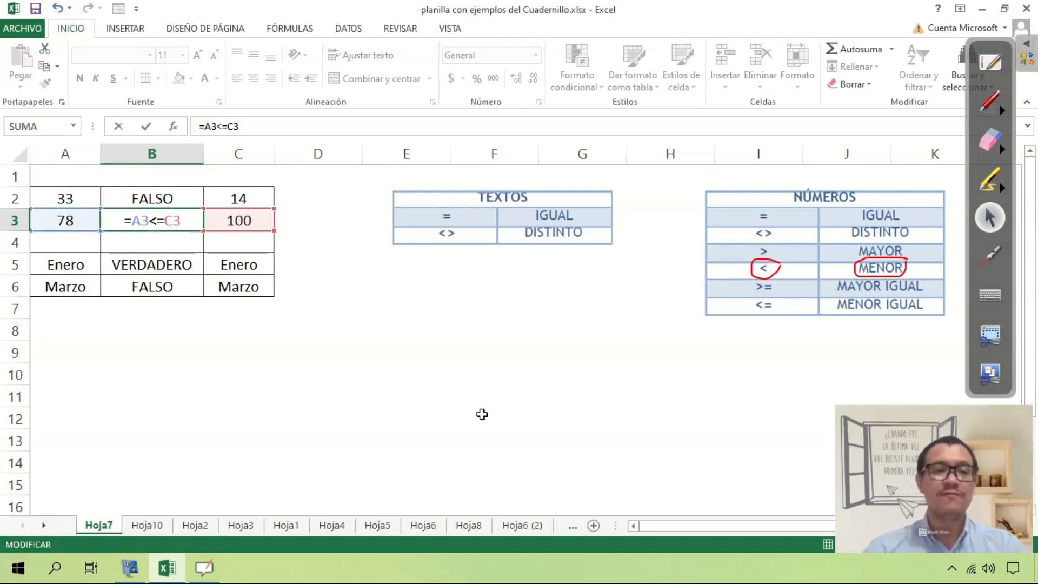
key("Return")
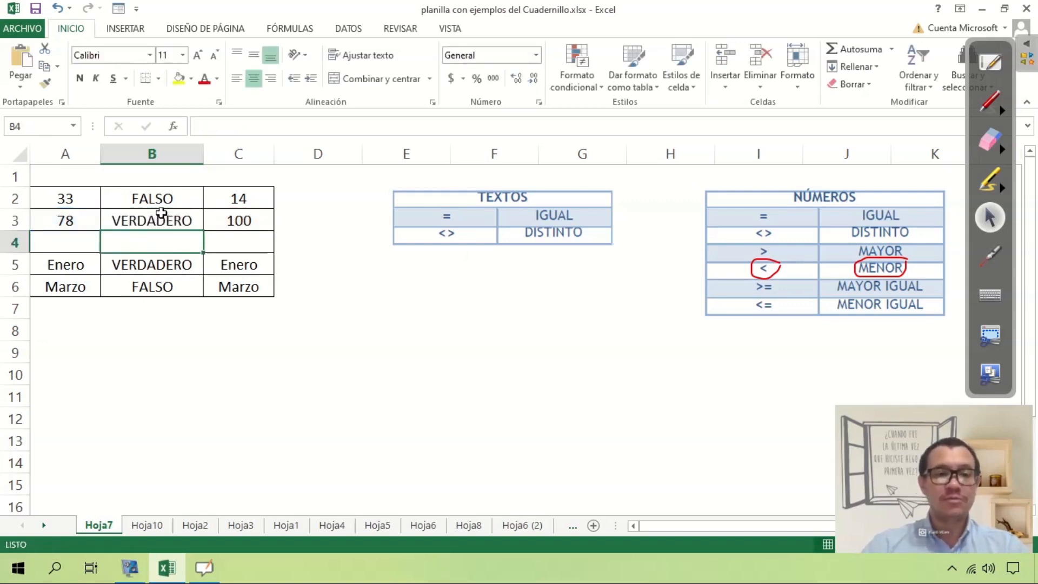
left_click(161, 212)
Step: Set A3 to 100 to test the less-than-or-equal comparison with equal numbers, and recheck the formula of B3
left_click(72, 223)
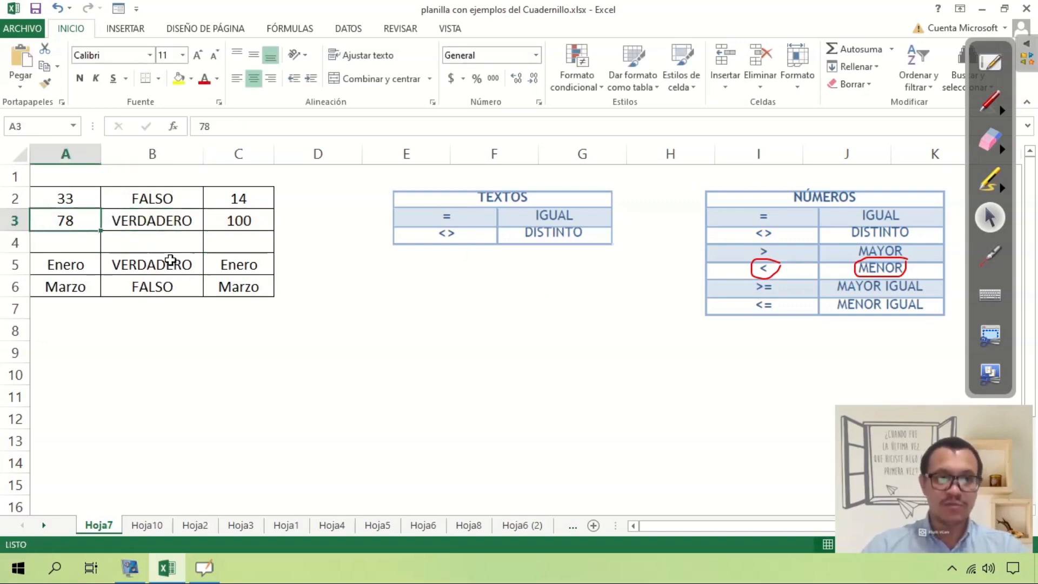
type("100")
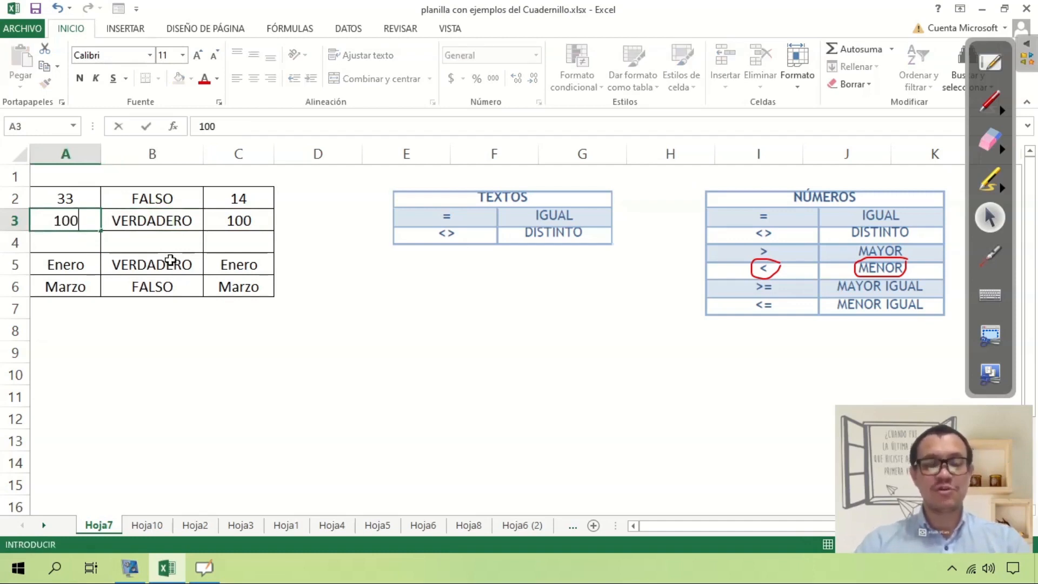
key("Return")
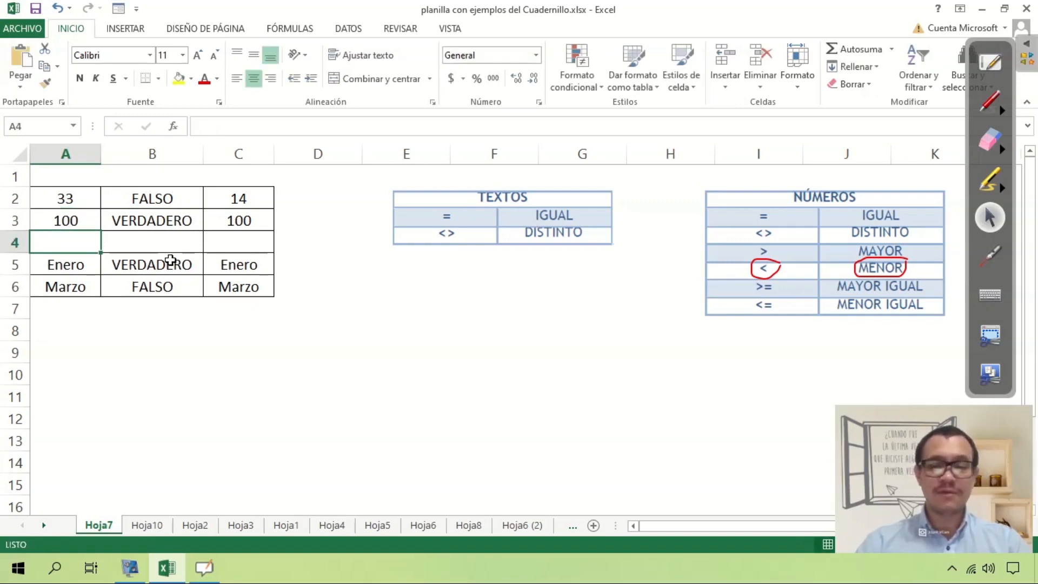
key("Up")
key("Right")
key("F2")
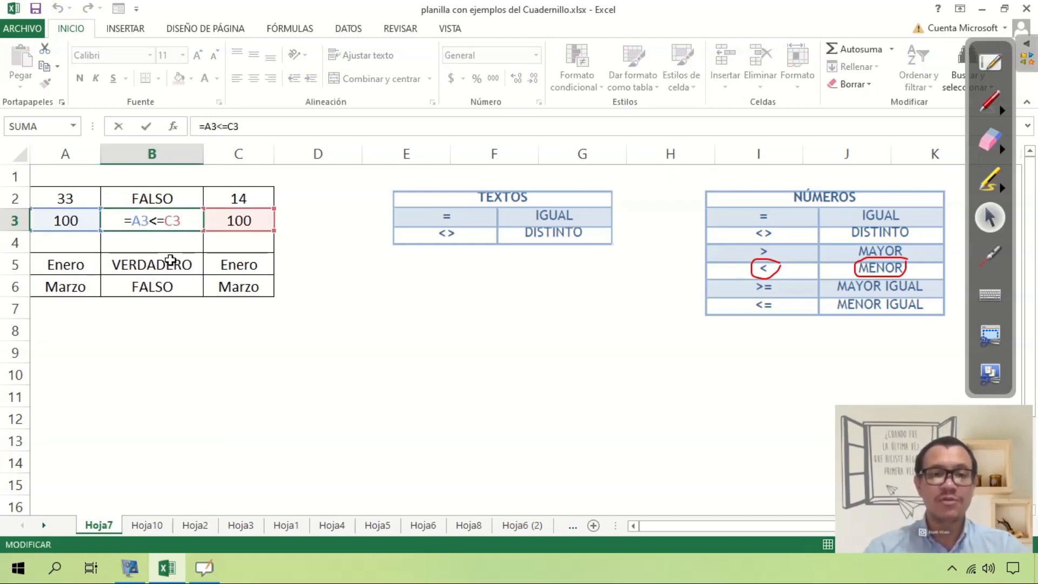
key("Return")
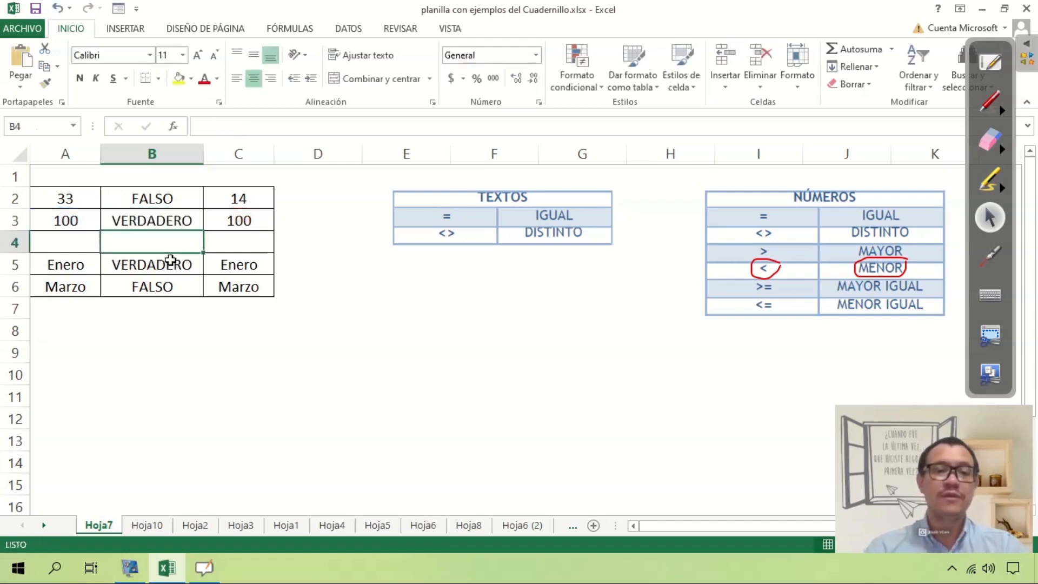
Step: Set A3 to 101 to test the less-than-or-equal comparison with a larger first number, and review the formula of B3
key("Up")
key("Left")
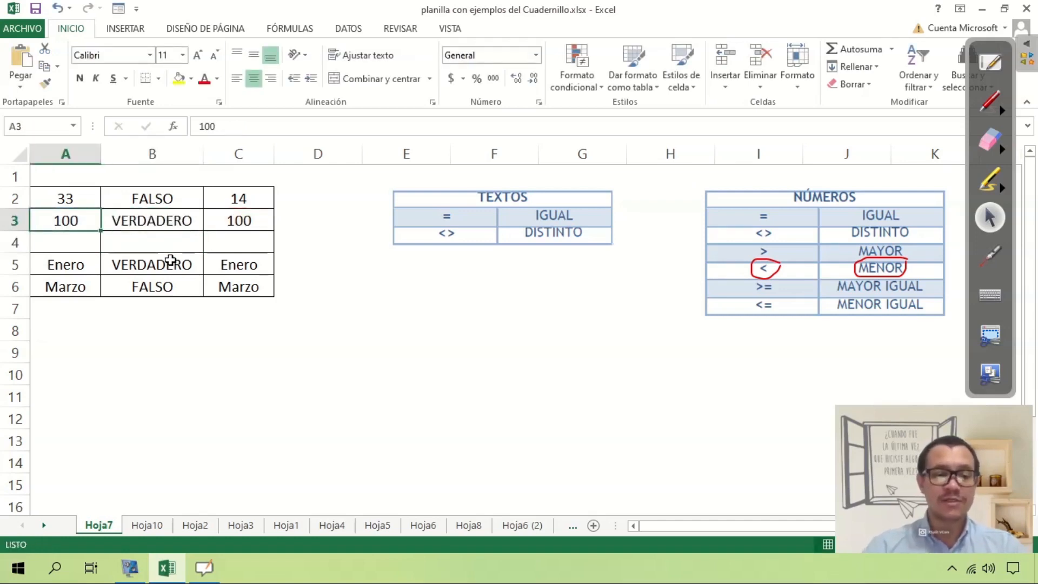
type("101")
key("Return")
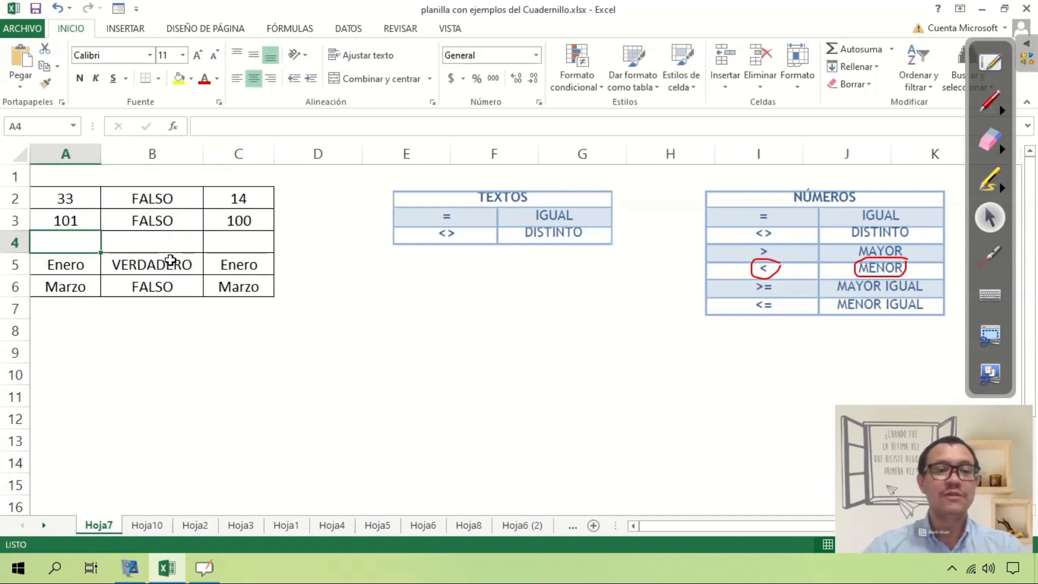
left_click(172, 217)
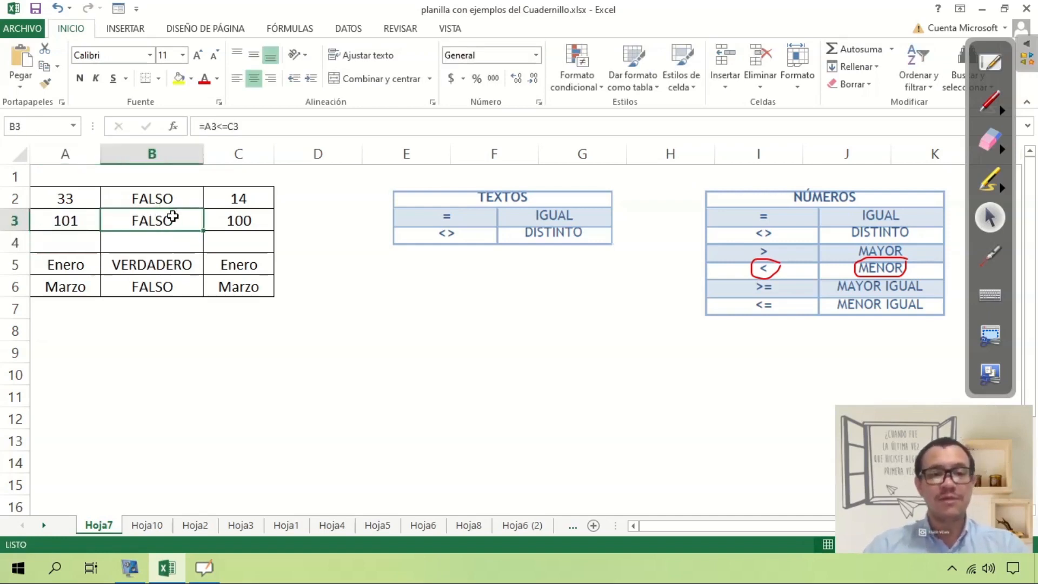
double_click(154, 229)
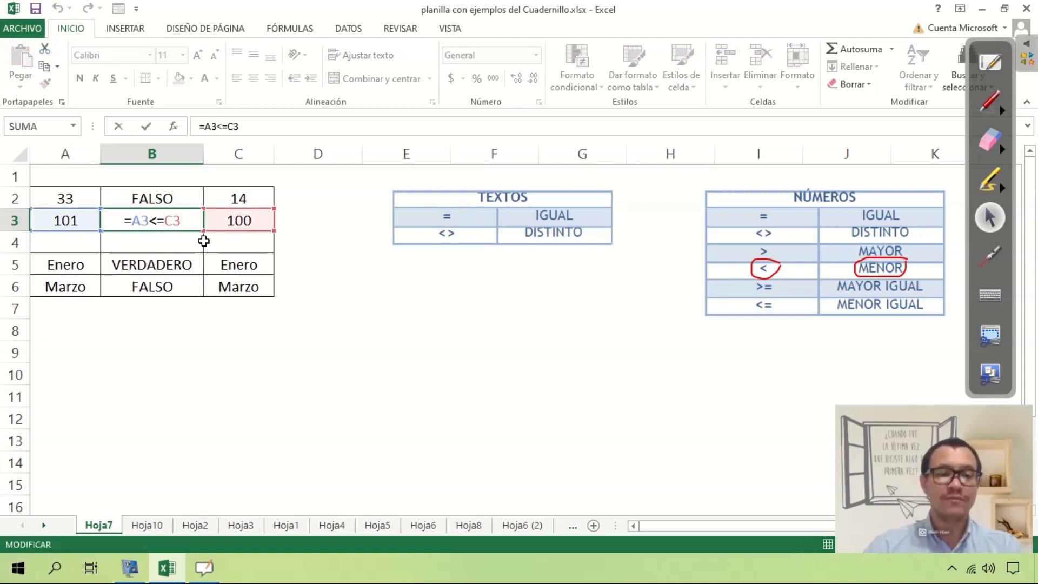
key("Escape")
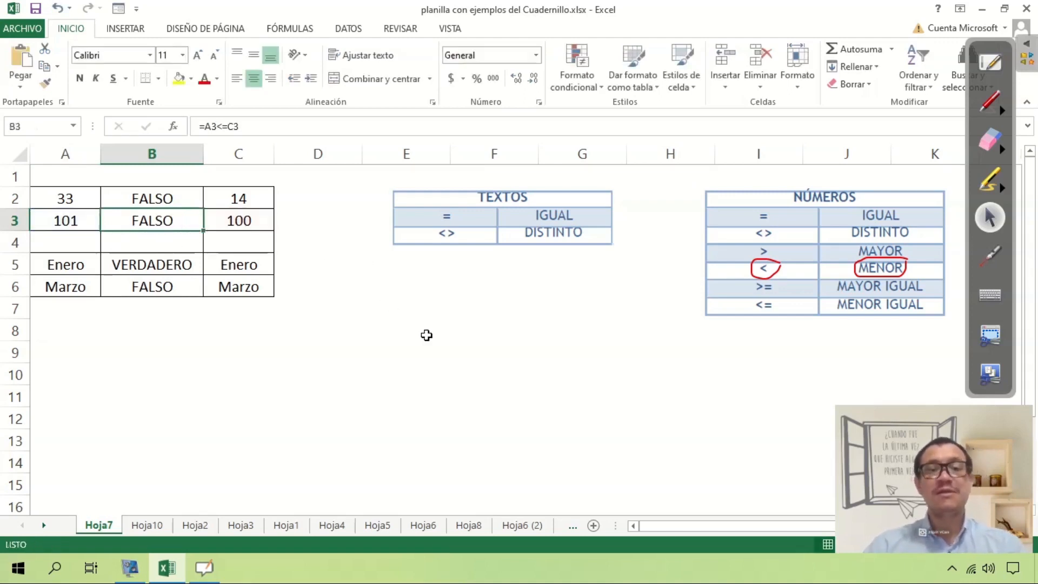
Step: Erase the red circles around < and MENOR in the NÚMEROS table, and select B3 again
left_click(990, 140)
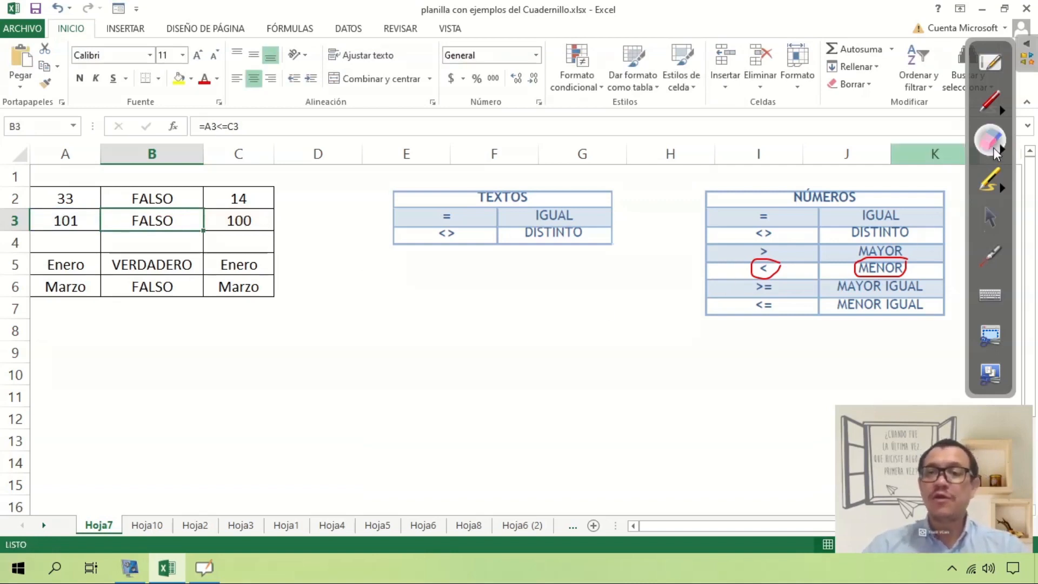
left_click(765, 268)
left_click(871, 268)
left_click(990, 218)
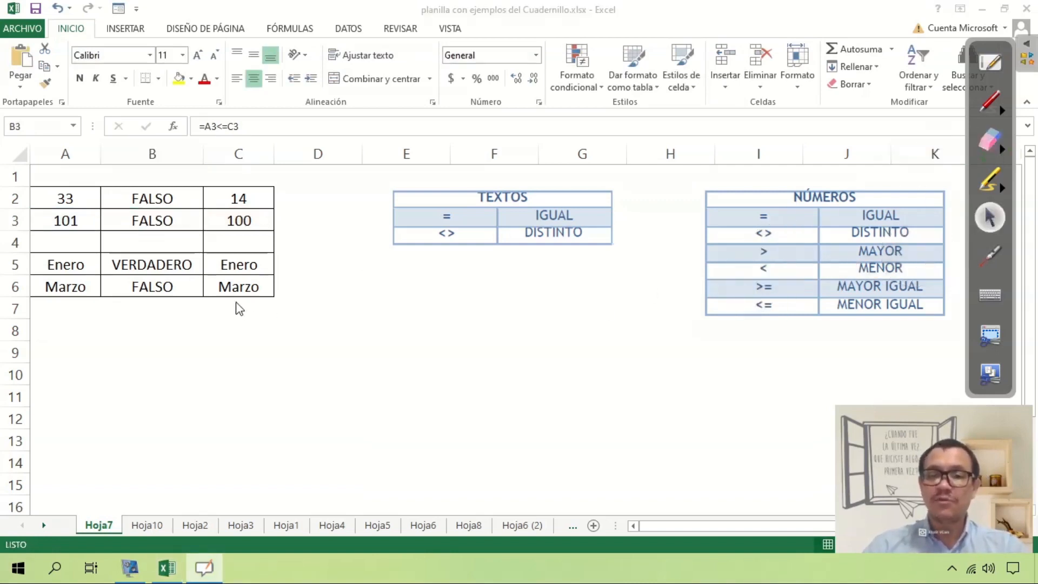
left_click(153, 219)
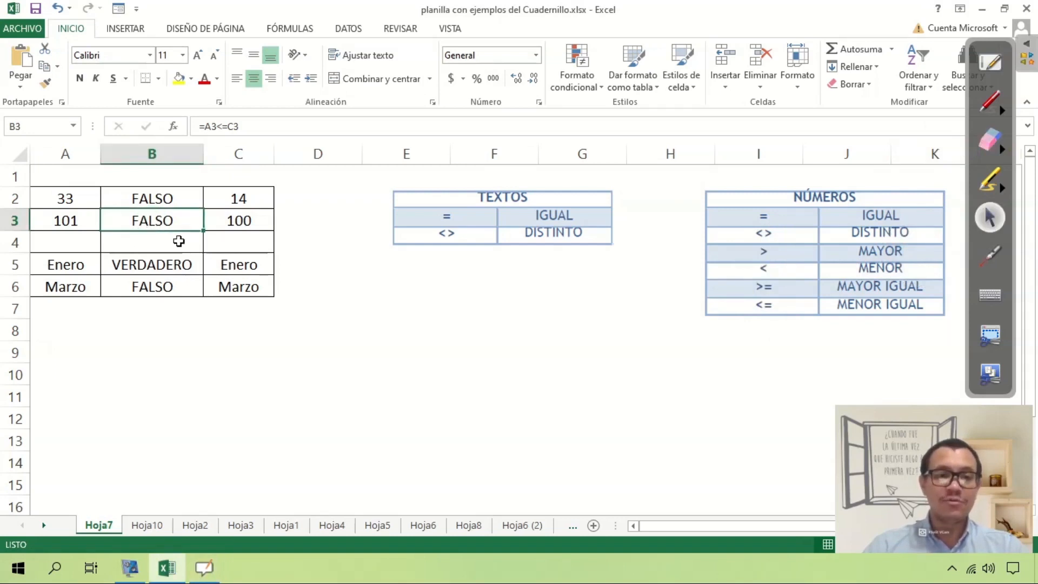